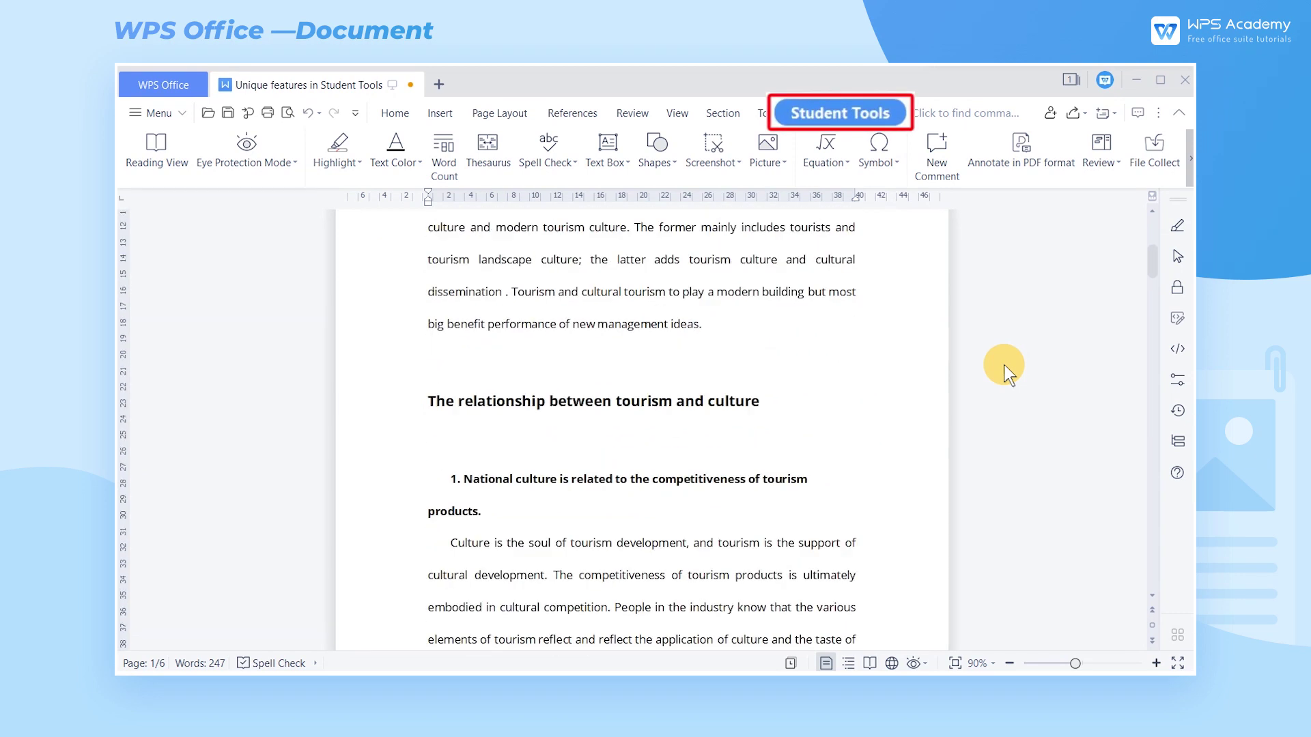
scroll(1005, 366, down, 4)
scroll(1005, 366, down, 1)
scroll(1004, 366, down, 2)
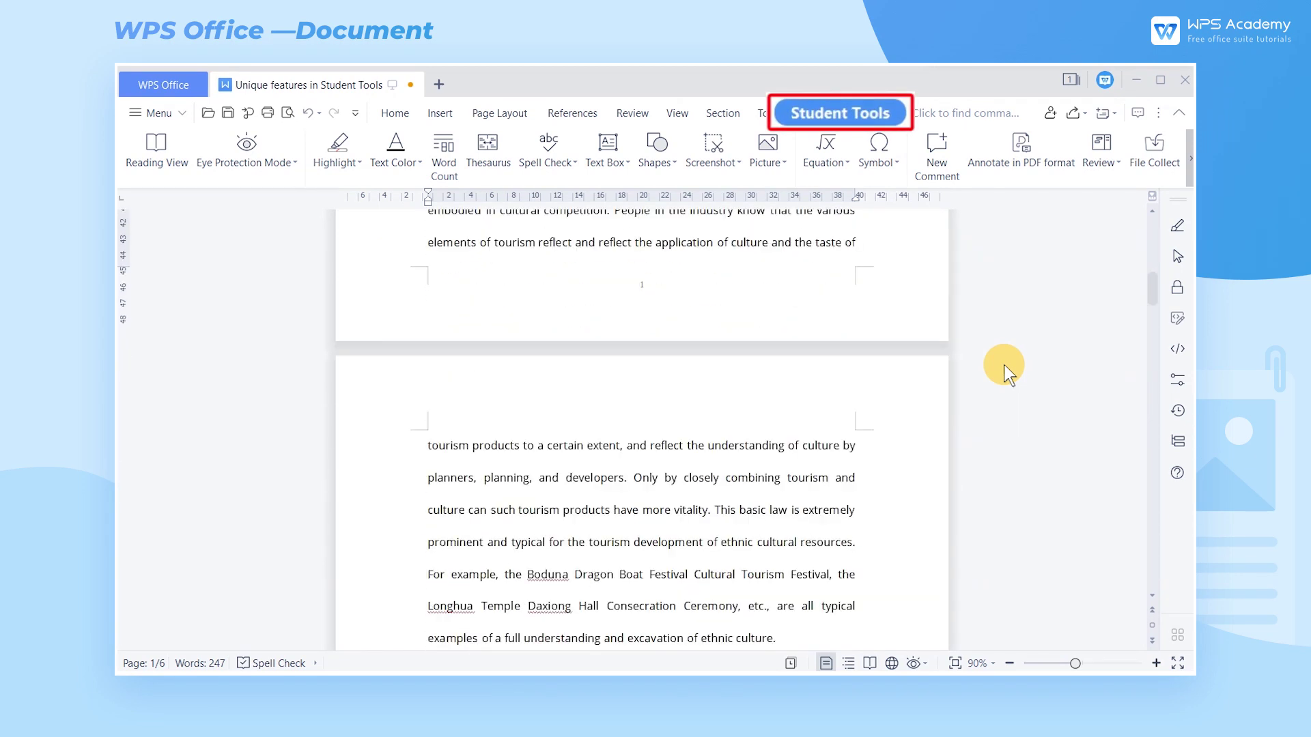
scroll(1005, 366, up, 1)
scroll(1005, 366, up, 3)
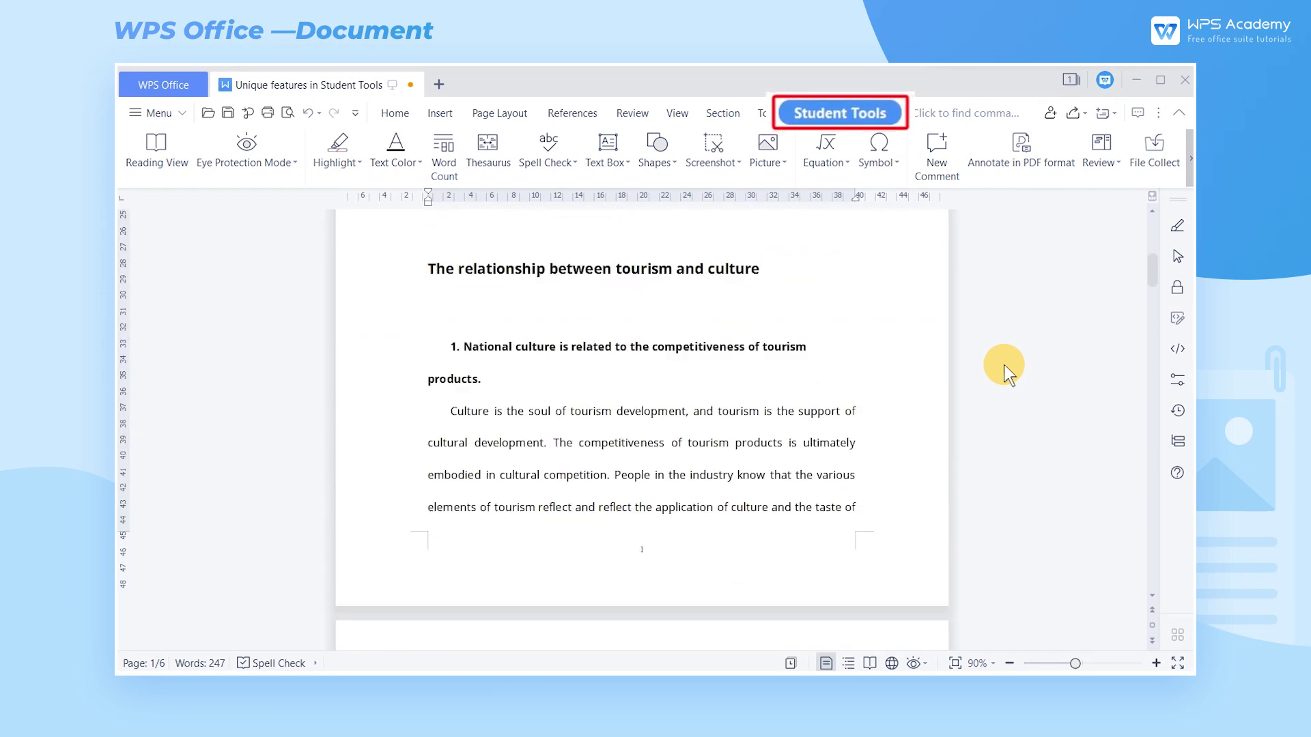
scroll(1005, 366, up, 3)
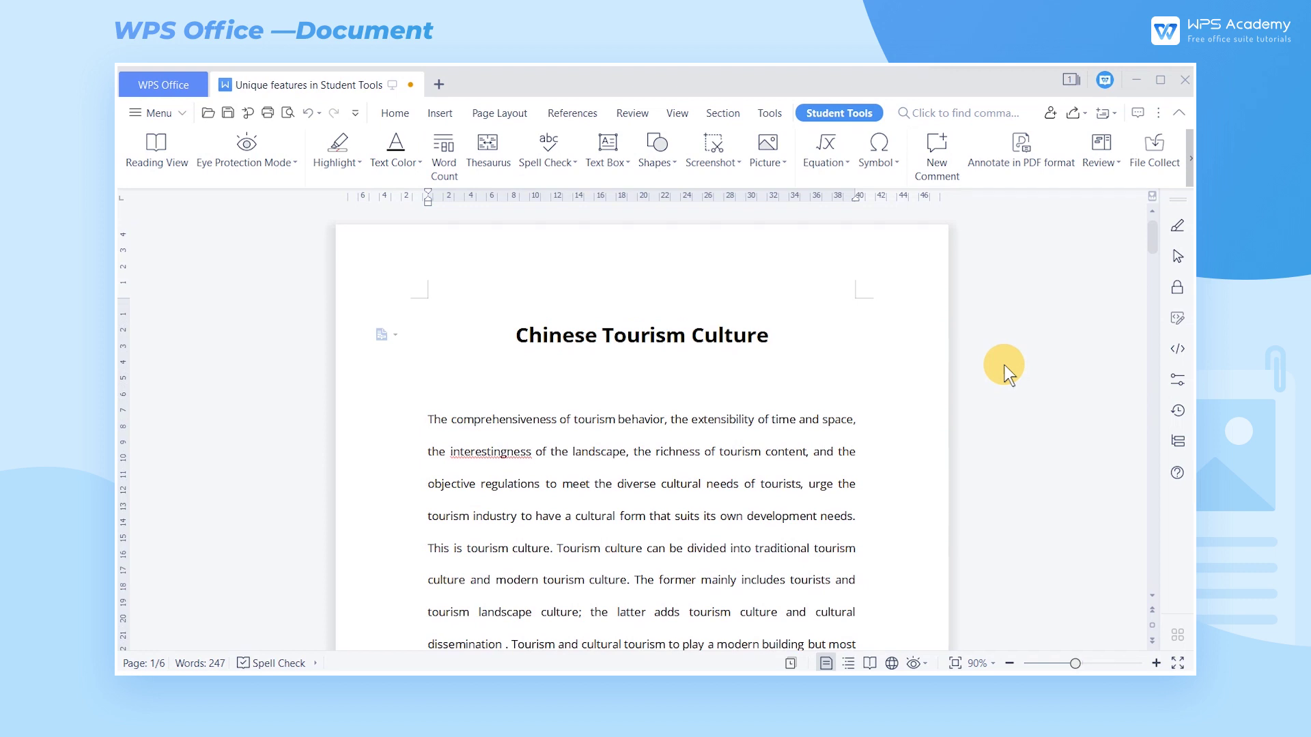
Highlight the opening paragraph's first line in yellow
click(150, 152)
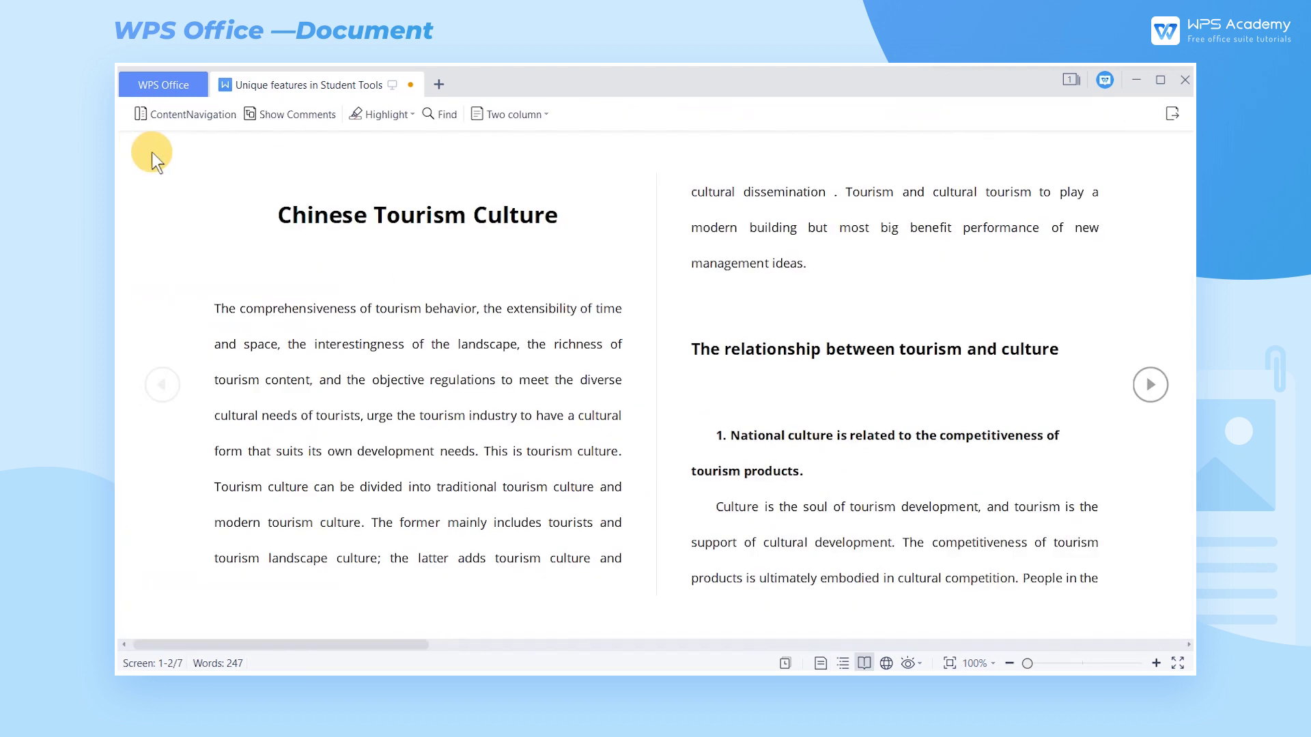
scroll(799, 347, down, 1)
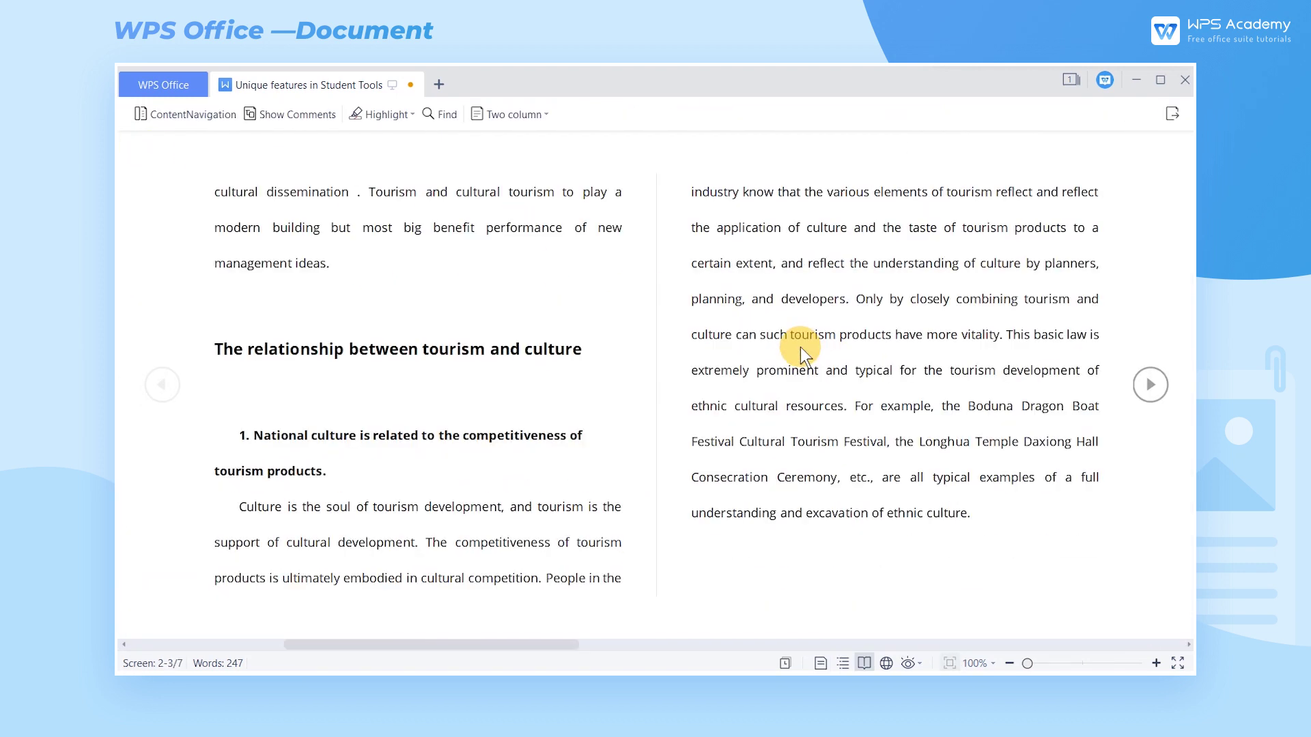
scroll(799, 347, up, 1)
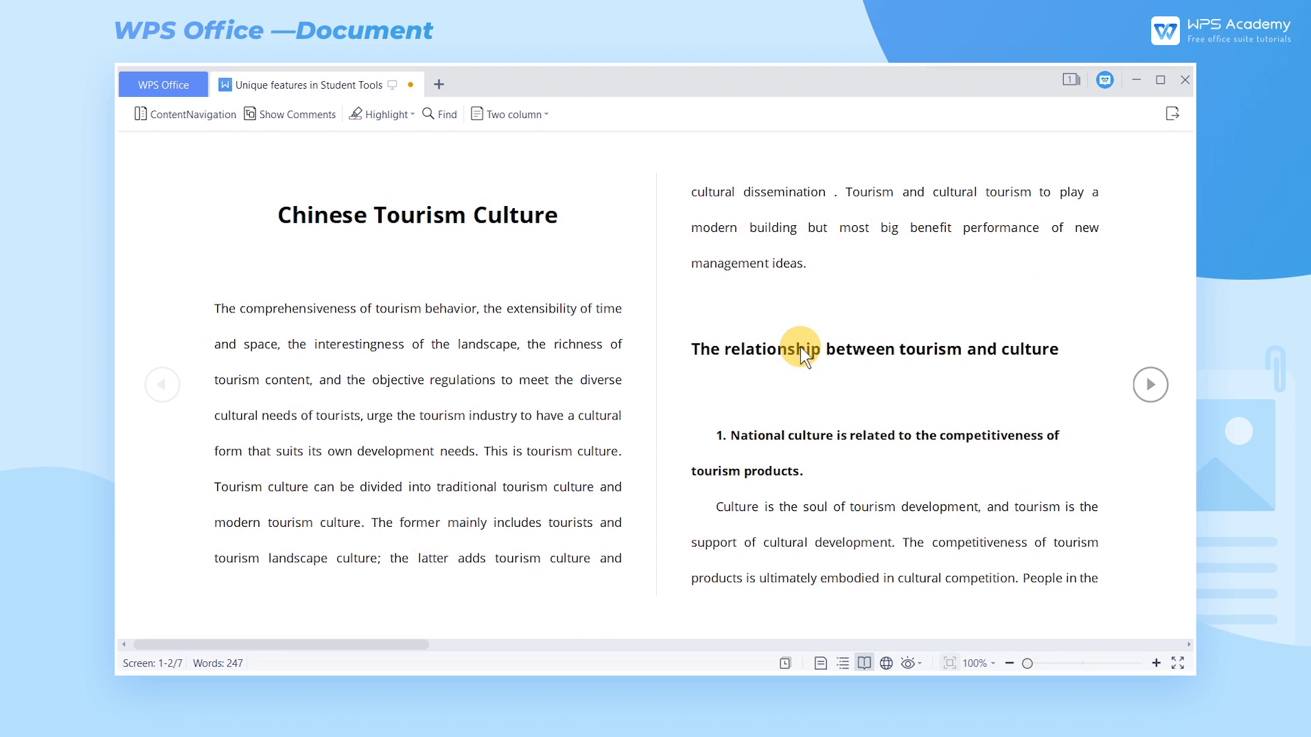
click(1172, 114)
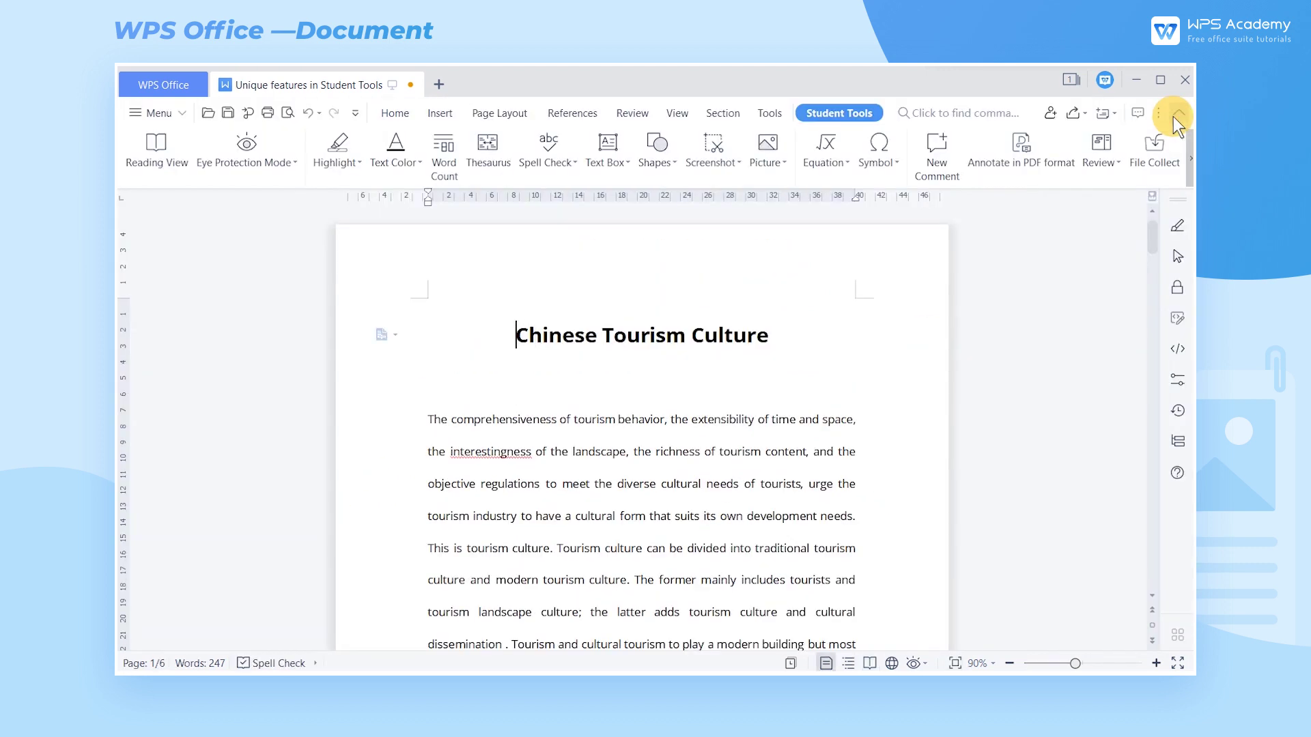
click(411, 412)
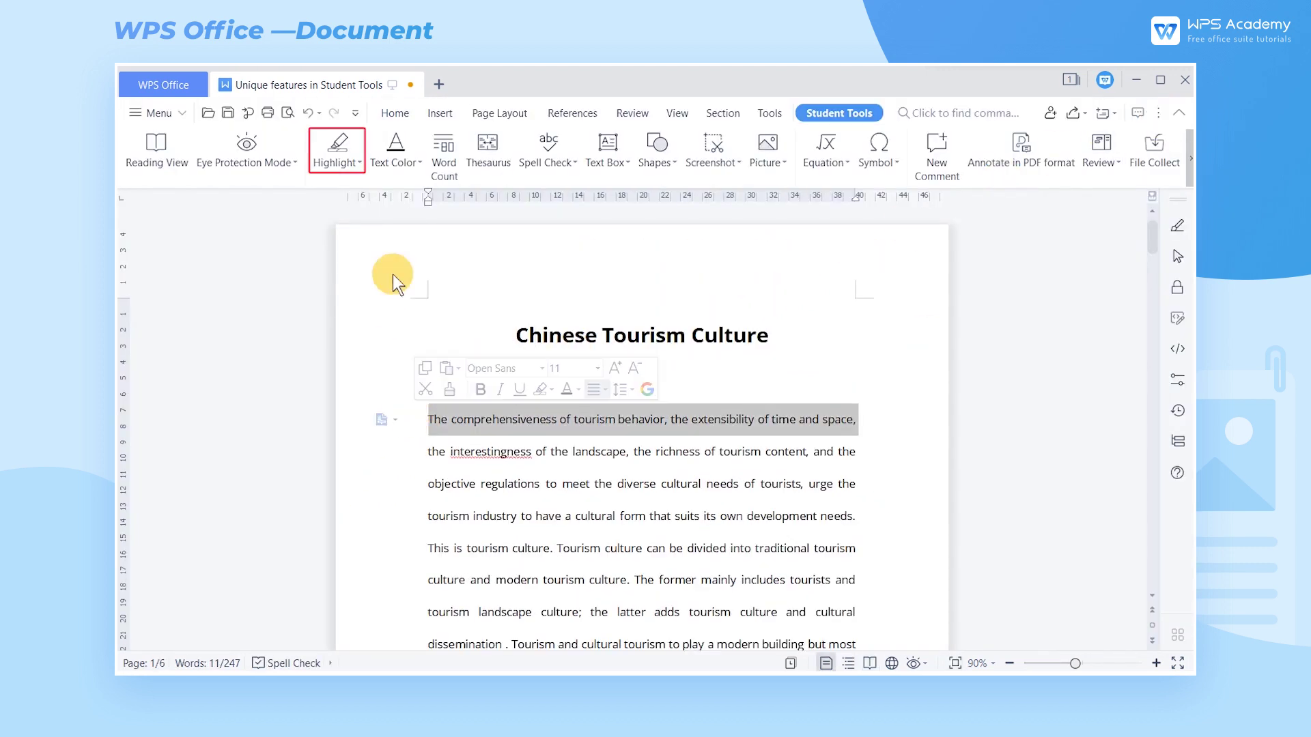
click(349, 164)
click(319, 201)
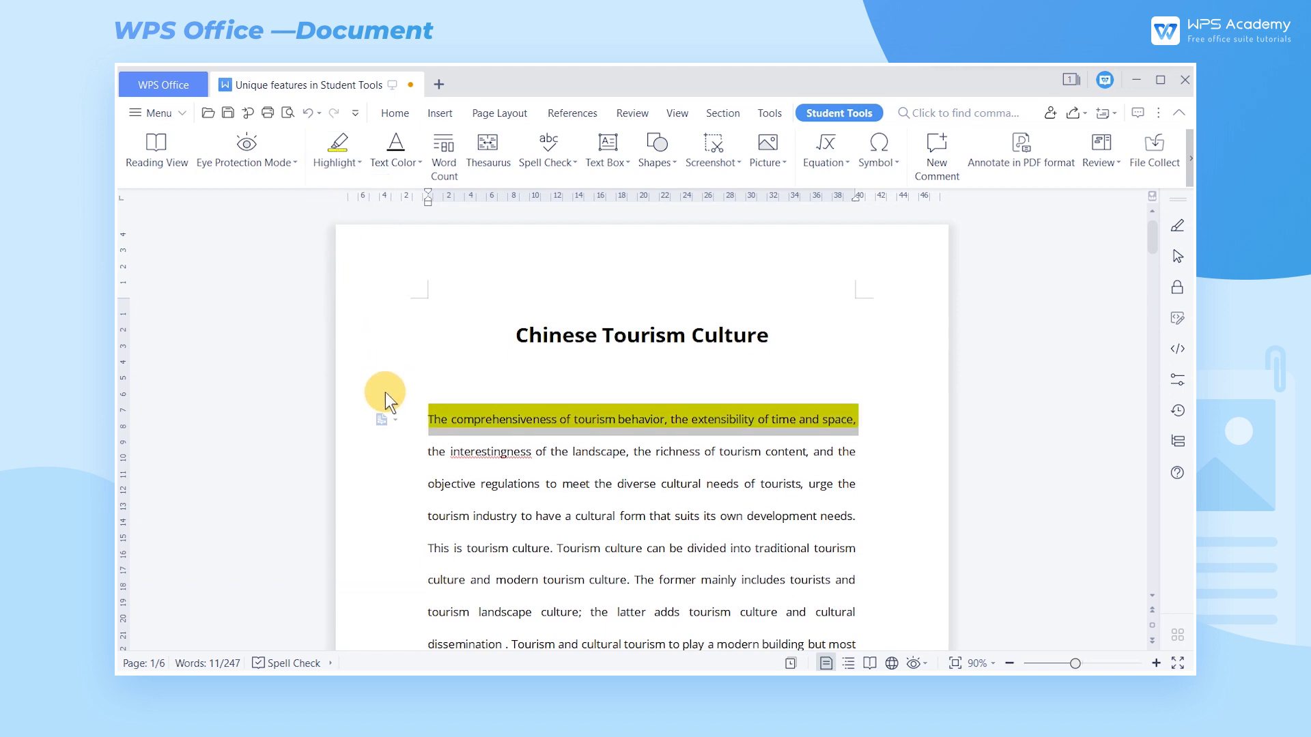
Color the opening paragraph's second line green with a green gradient text color
click(415, 452)
click(397, 154)
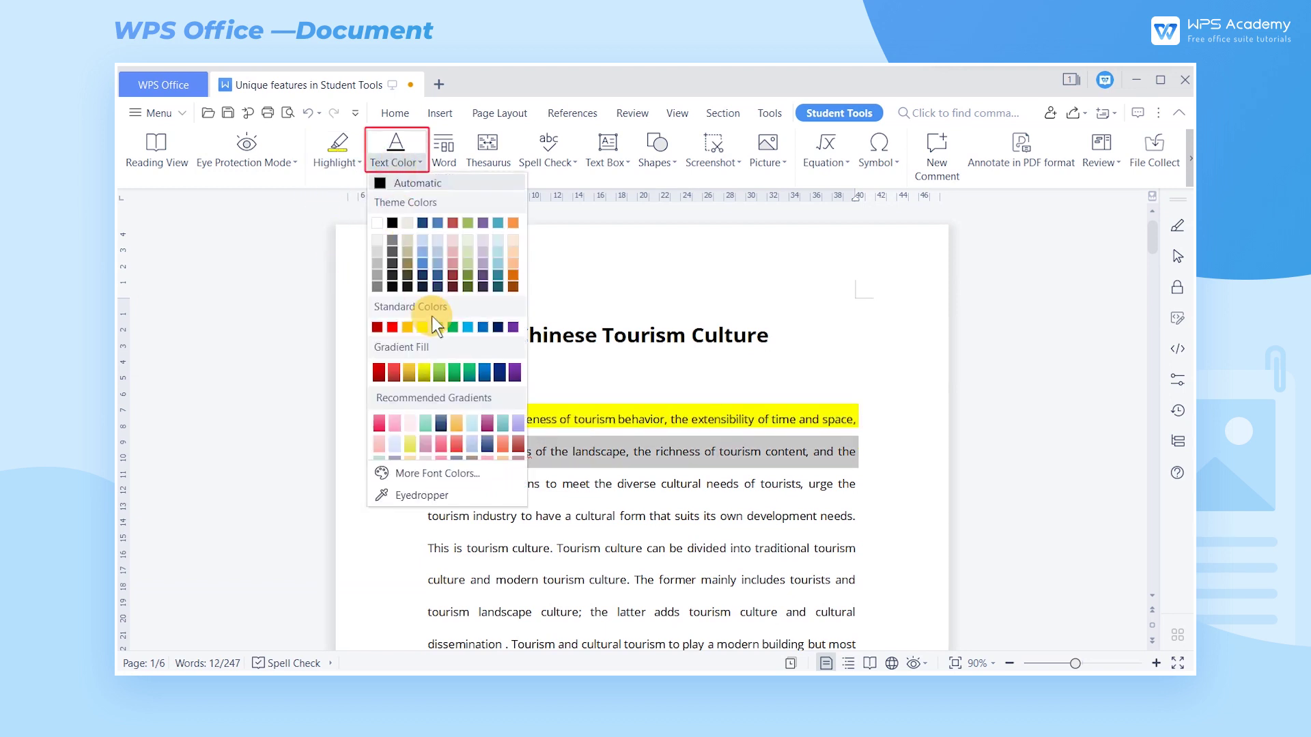
click(457, 374)
click(518, 510)
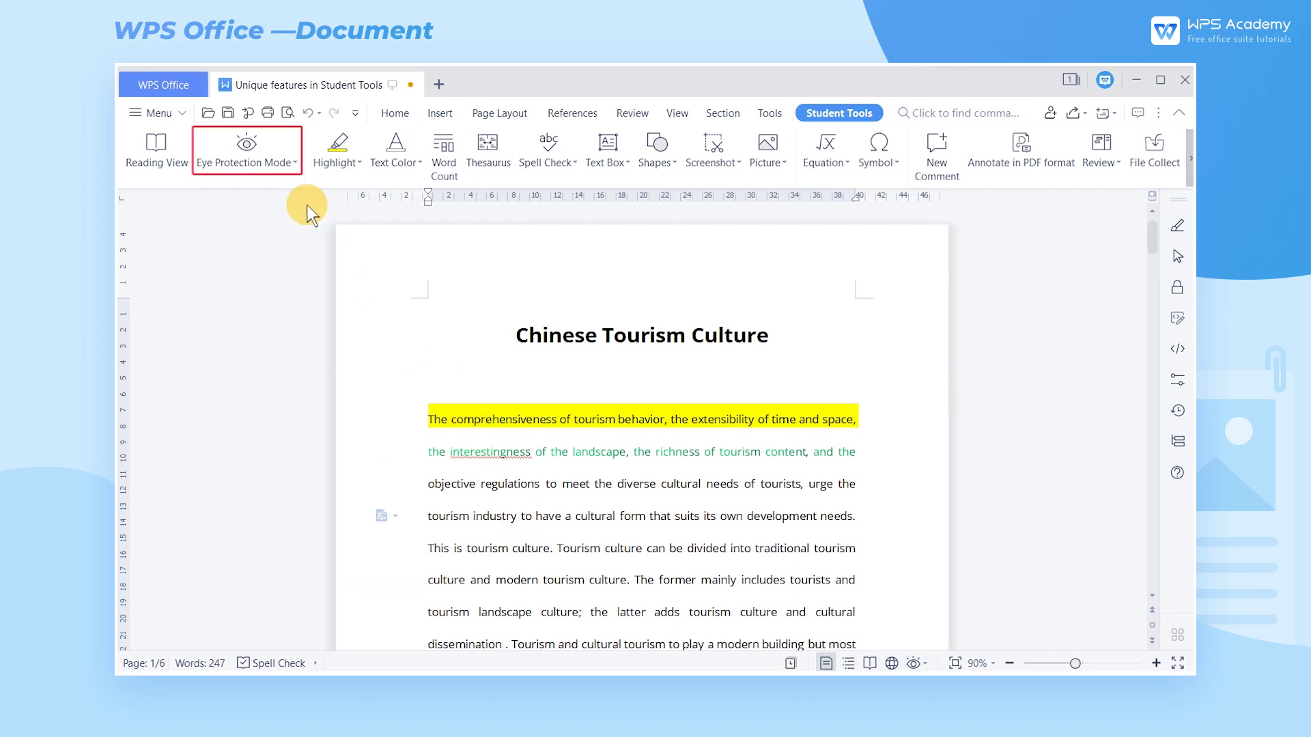
click(277, 162)
click(259, 182)
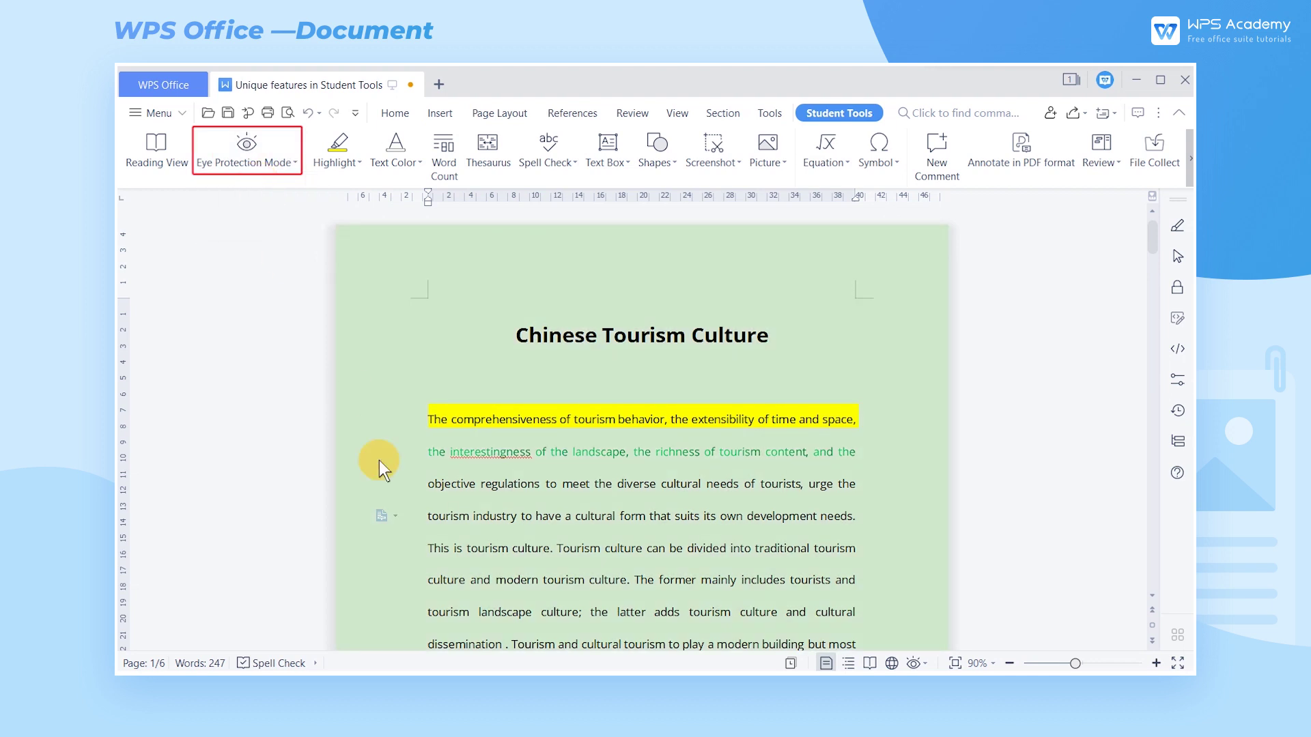
scroll(379, 460, down, 3)
scroll(396, 510, down, 3)
scroll(395, 510, down, 3)
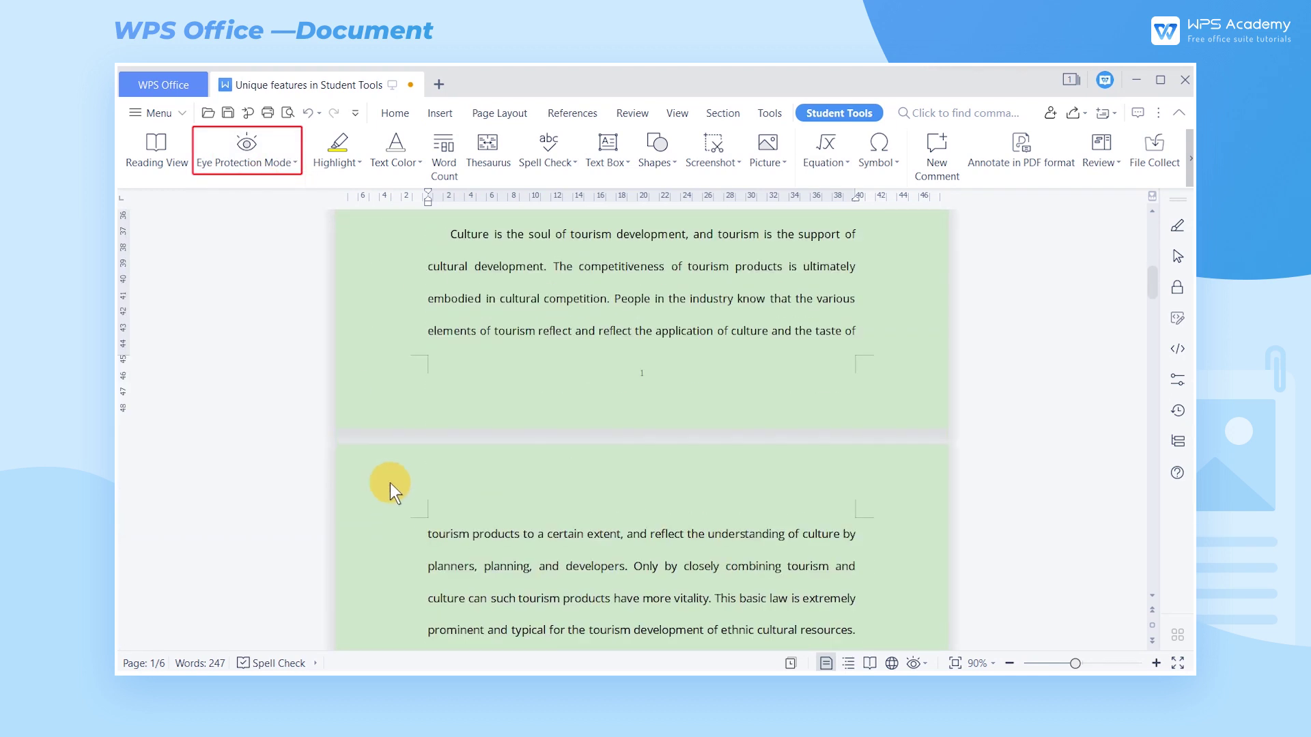
click(245, 161)
click(227, 203)
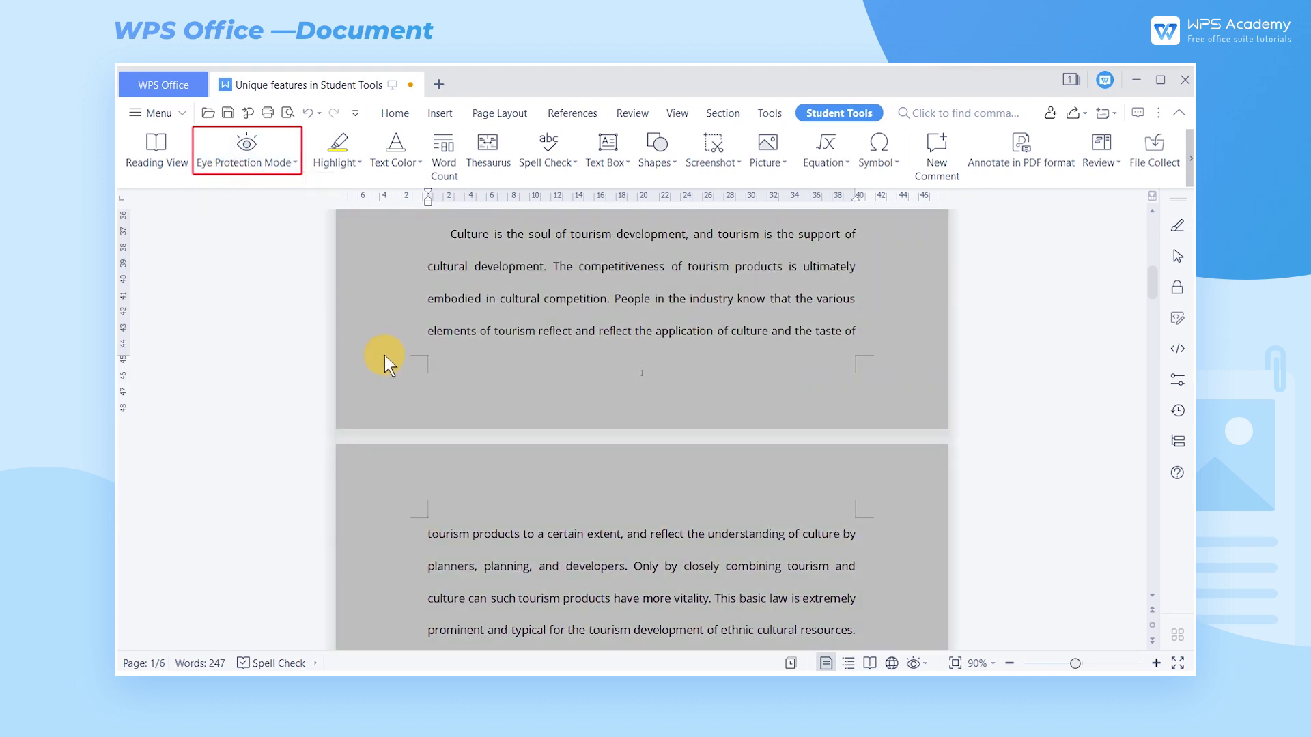
scroll(390, 369, up, 3)
scroll(410, 413, up, 3)
scroll(399, 348, up, 1)
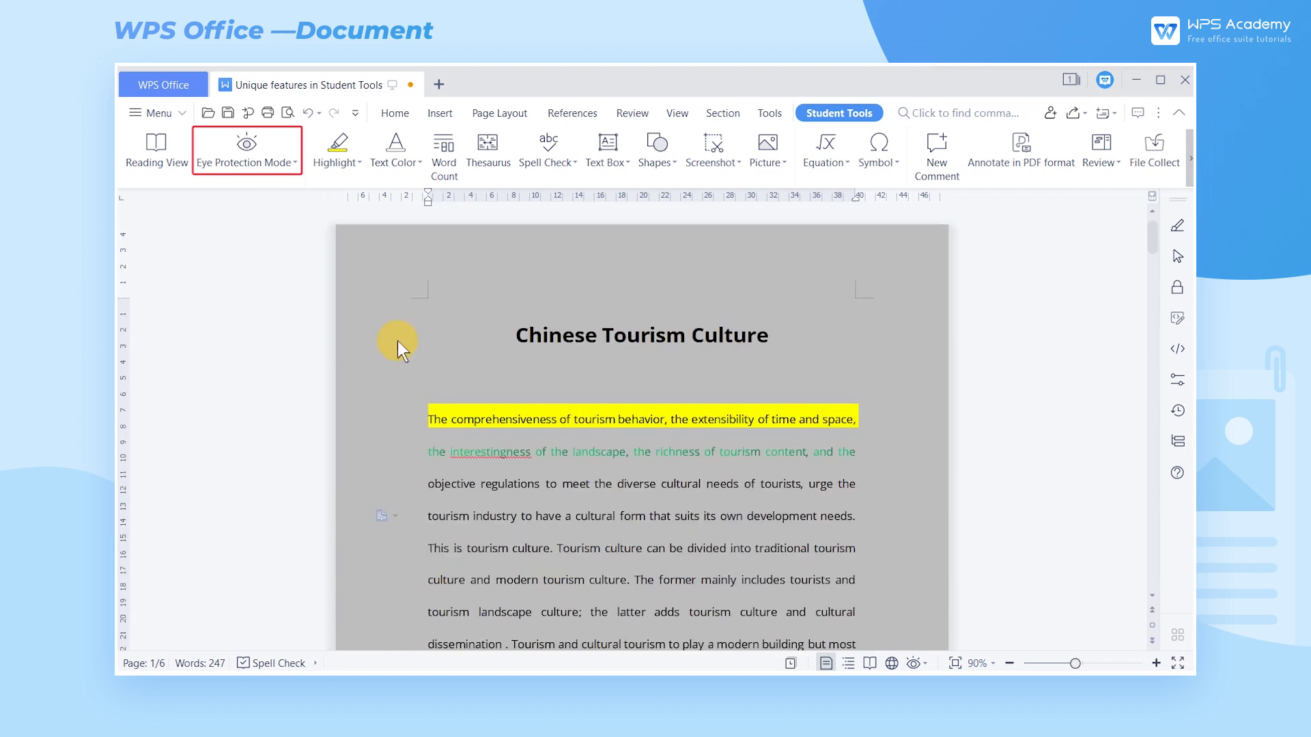
click(247, 170)
click(233, 225)
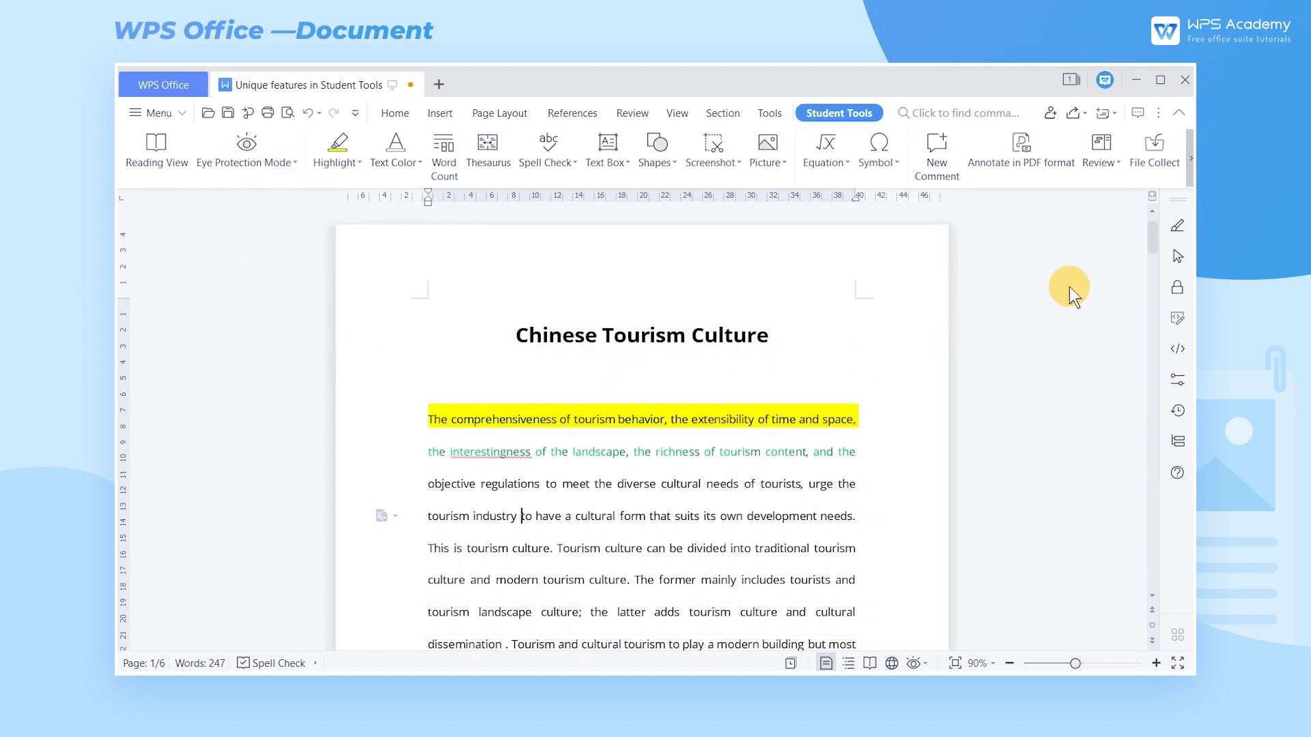
drag(1152, 242, 1142, 392)
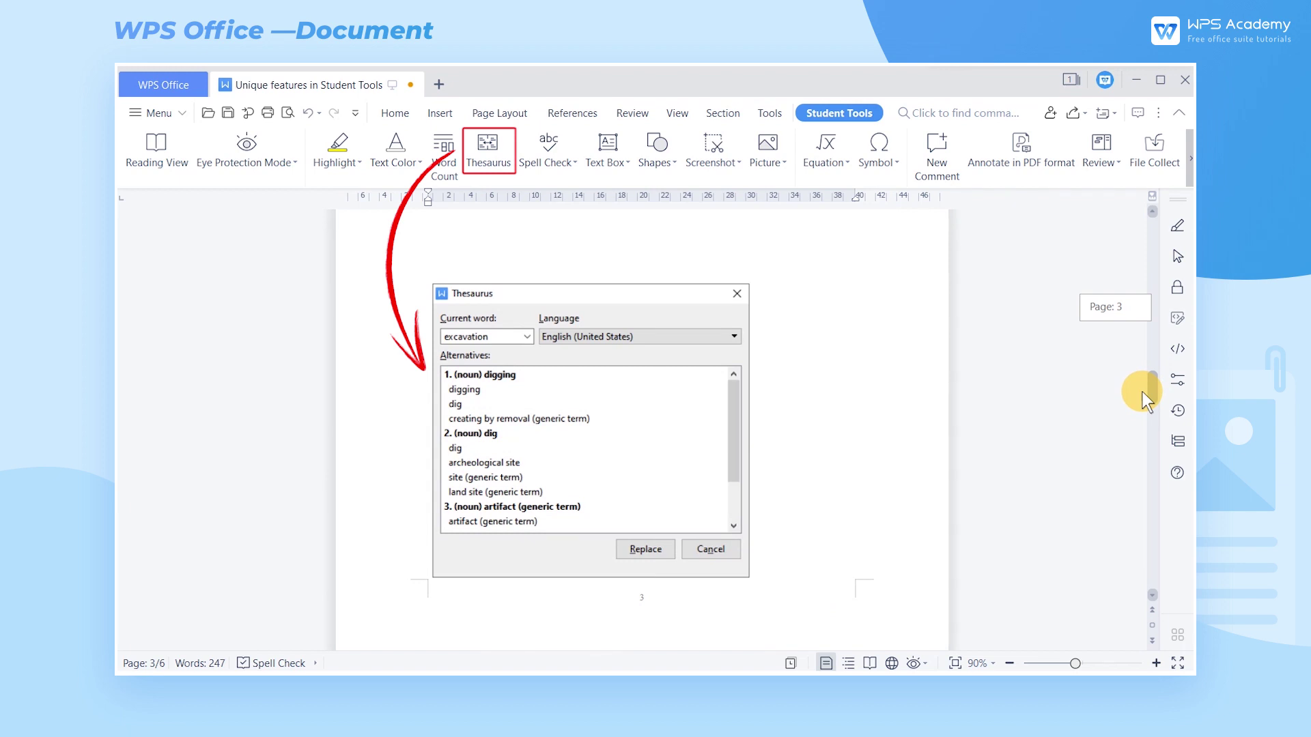
Open the Spell Check pane, then close it again
click(540, 145)
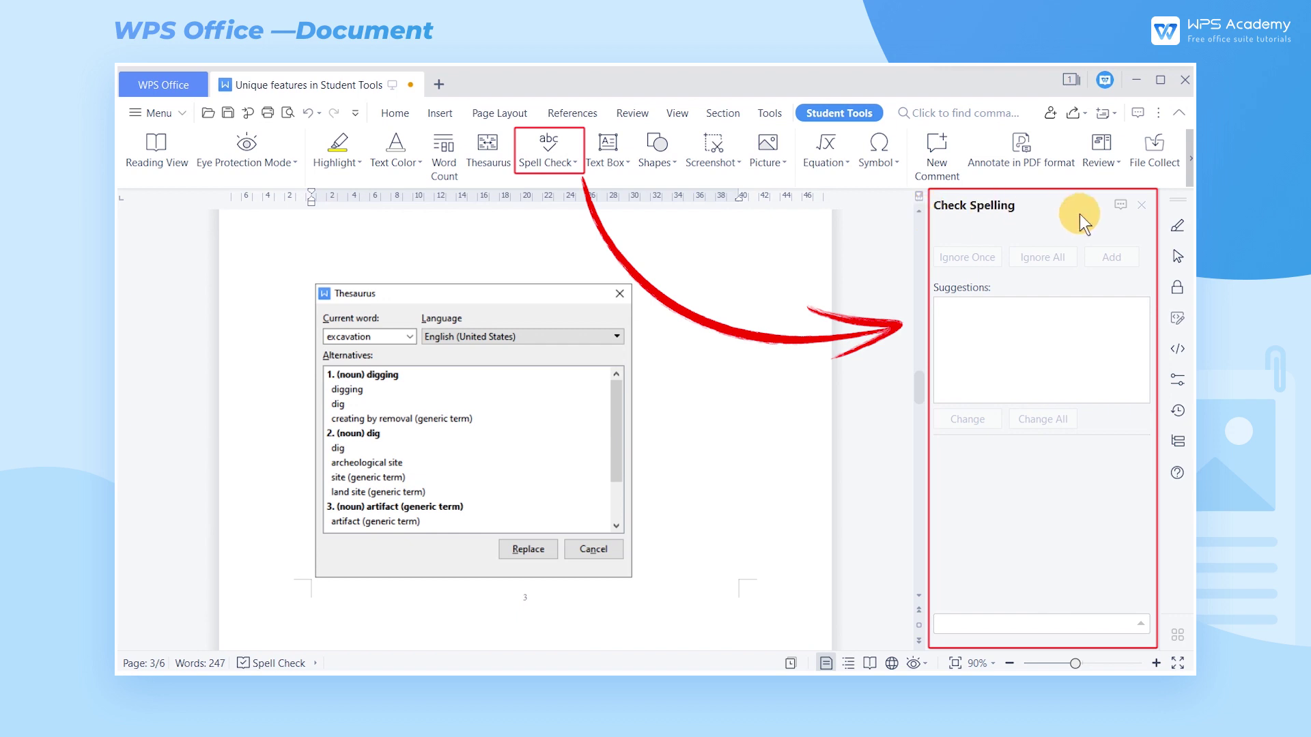
click(1143, 206)
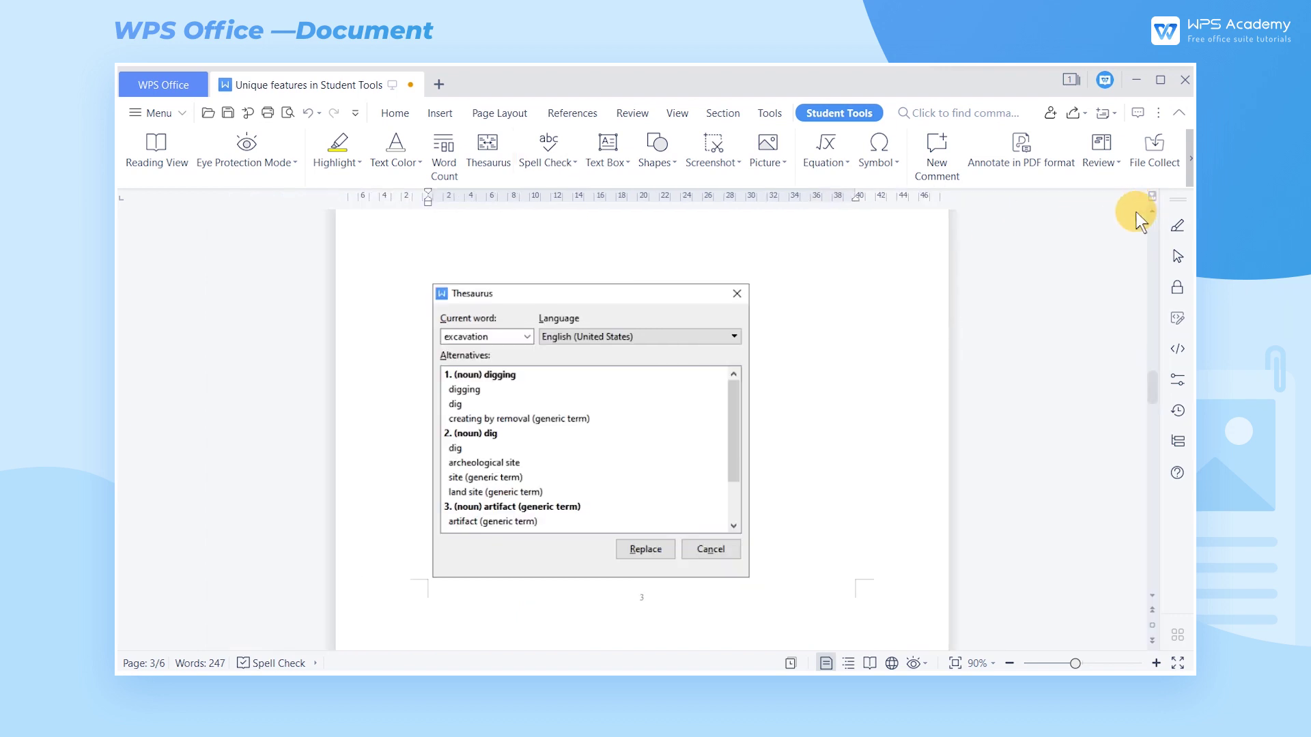
scroll(955, 388, down, 3)
scroll(954, 387, down, 3)
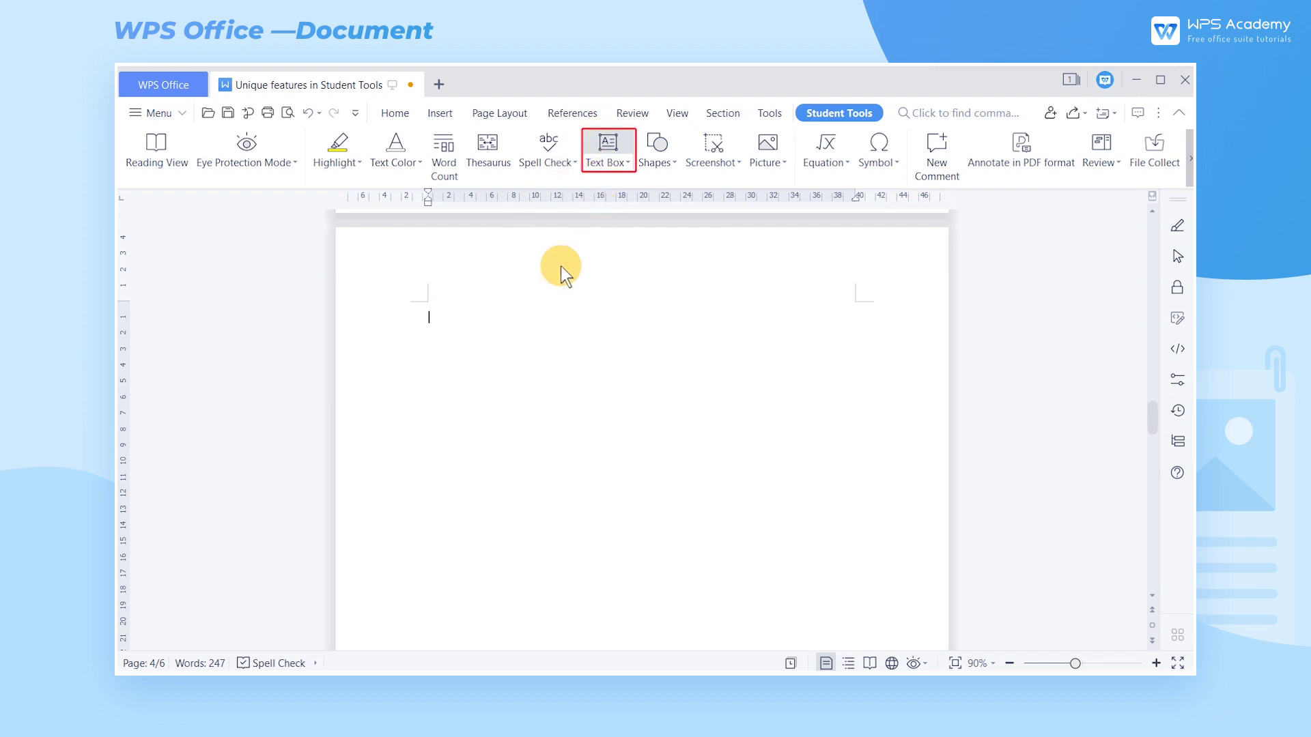
Add a 'WPS Academy' text box on page 4 with the Animals gallery cat photo below
drag(416, 314, 570, 344)
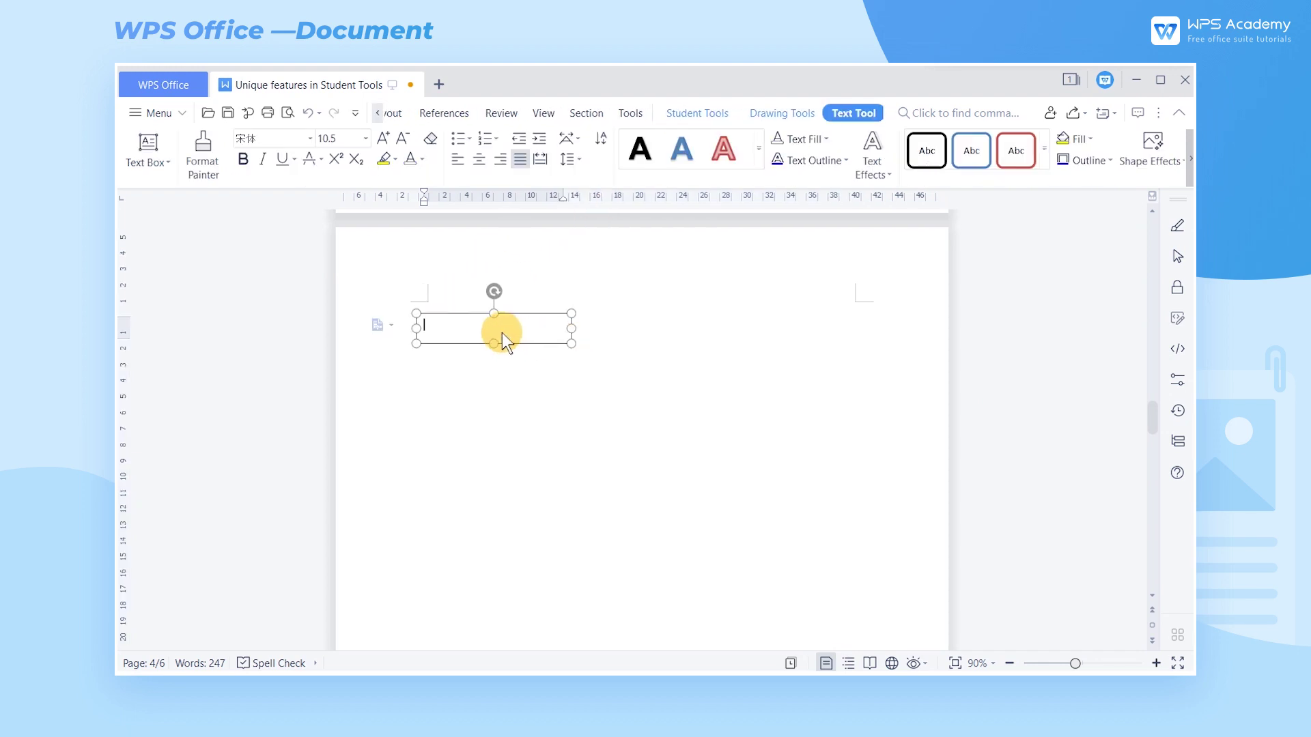
text(WPS)
text( Academy)
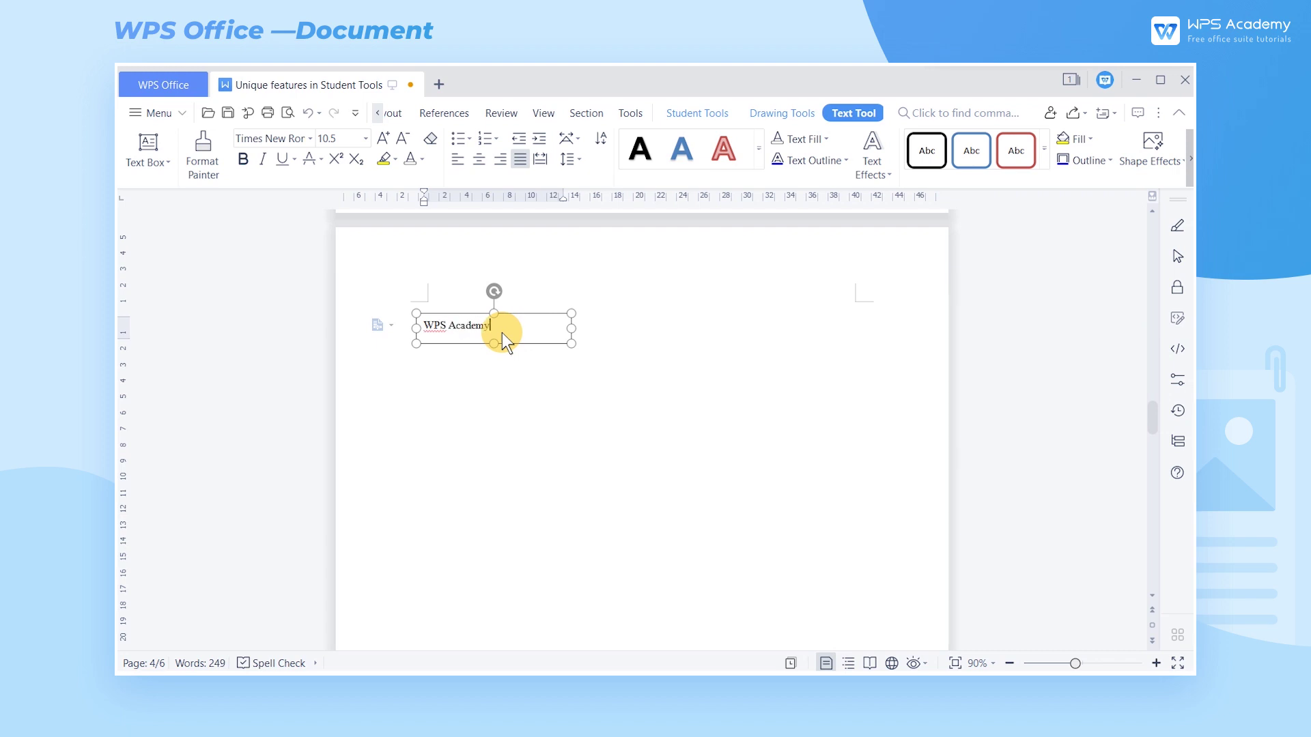
click(515, 370)
click(835, 106)
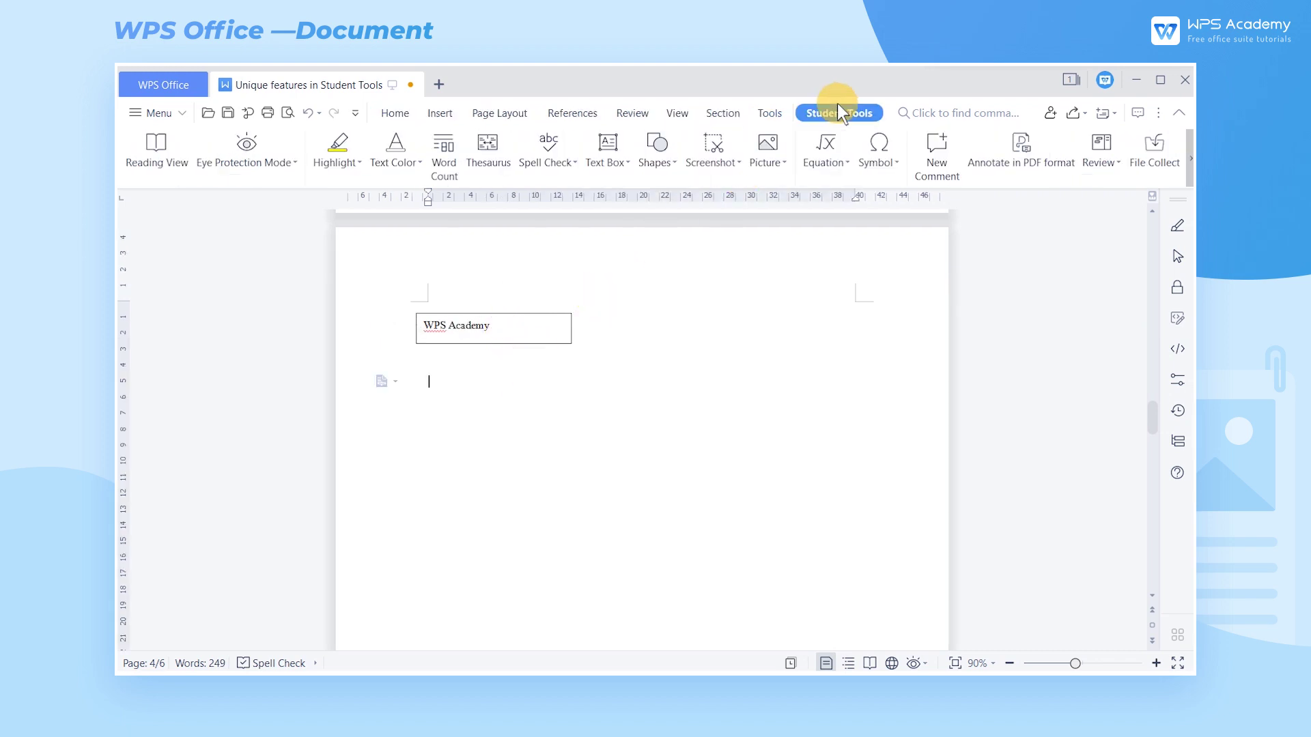
click(771, 148)
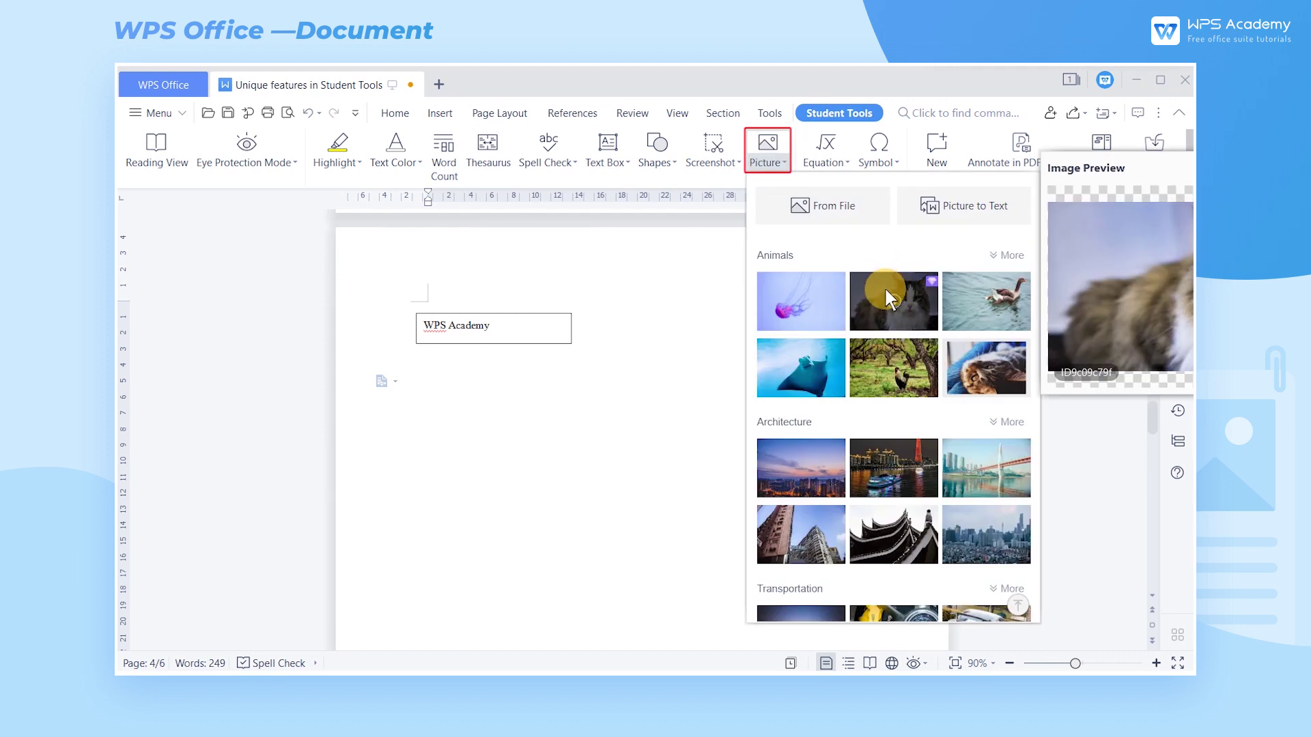
click(884, 286)
scroll(911, 482, down, 3)
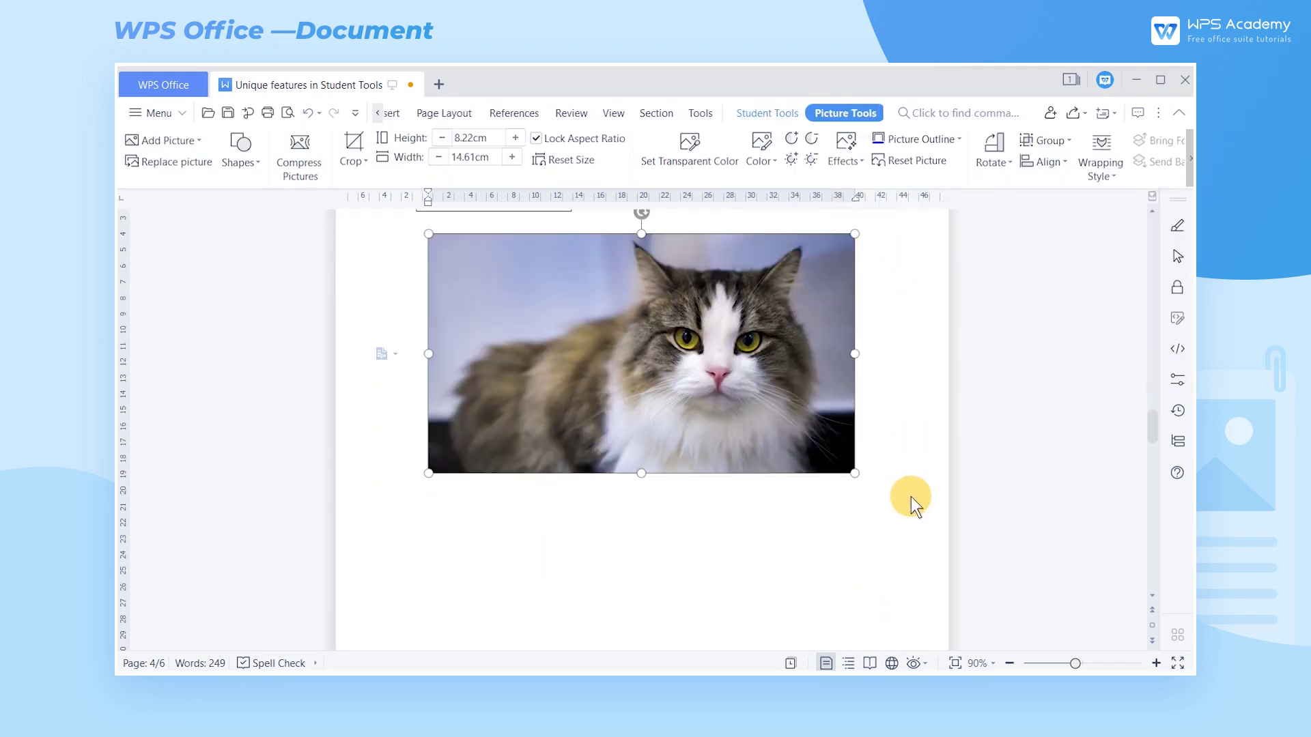
click(450, 532)
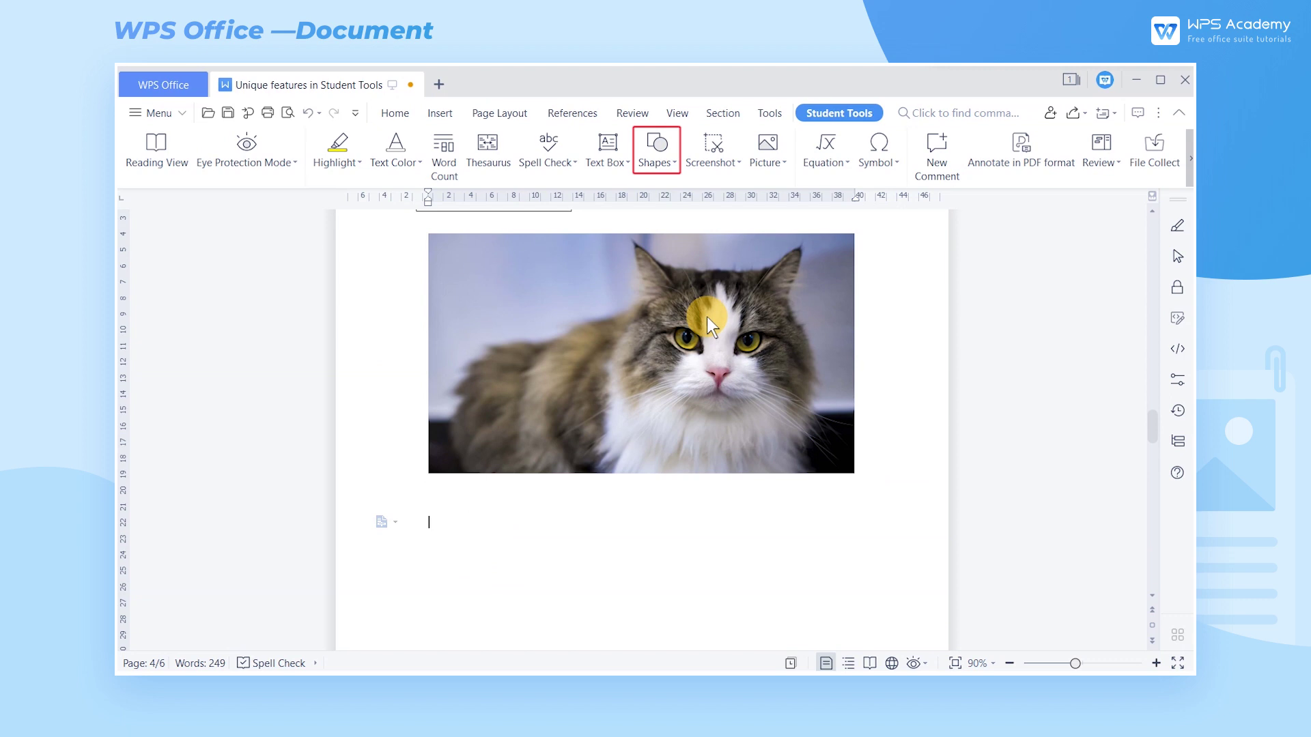
Draw the blue 'No' prohibition symbol shape below the cat picture
click(646, 161)
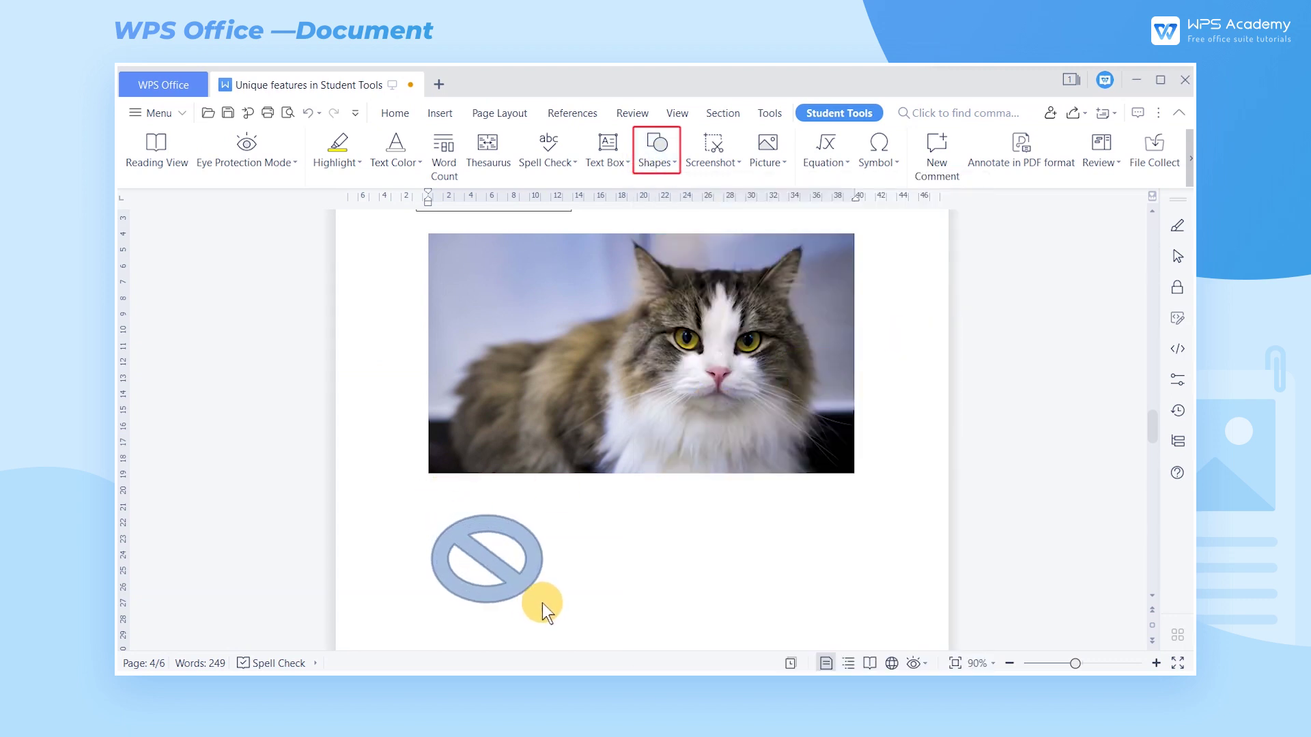
drag(495, 577, 538, 617)
scroll(632, 560, down, 2)
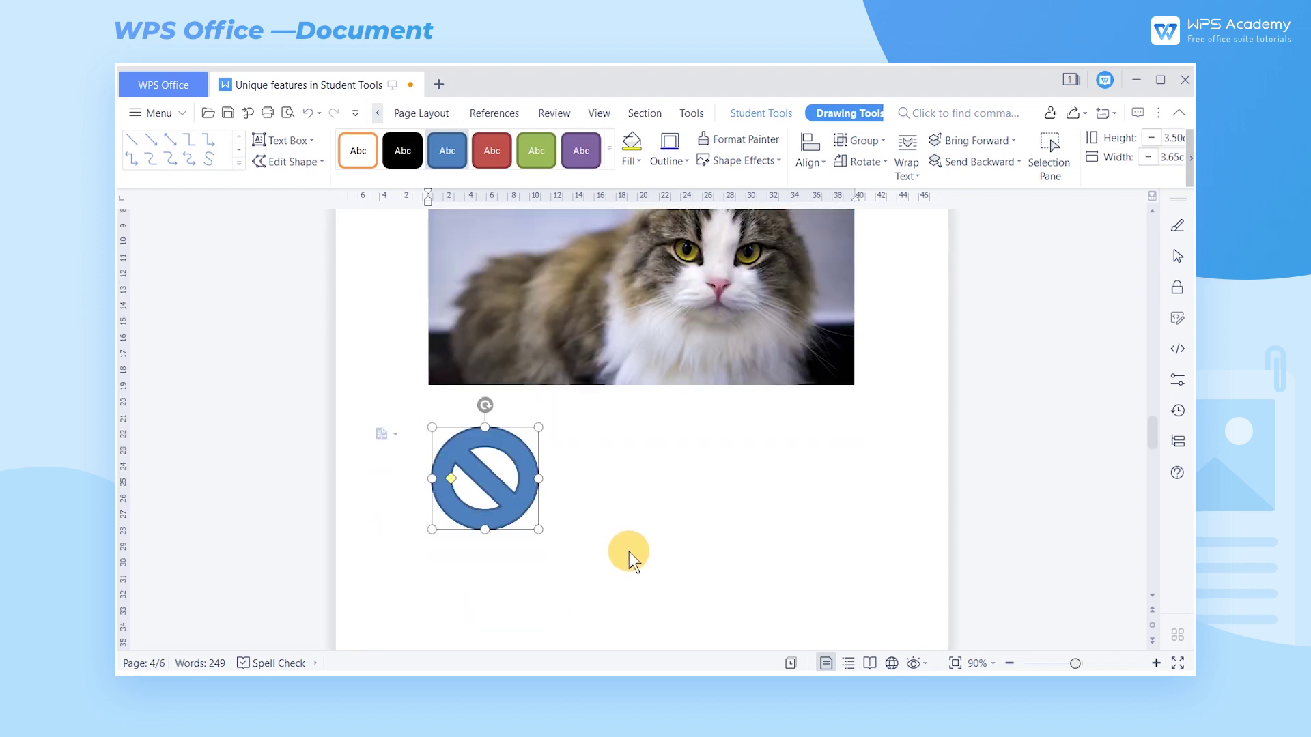
click(629, 552)
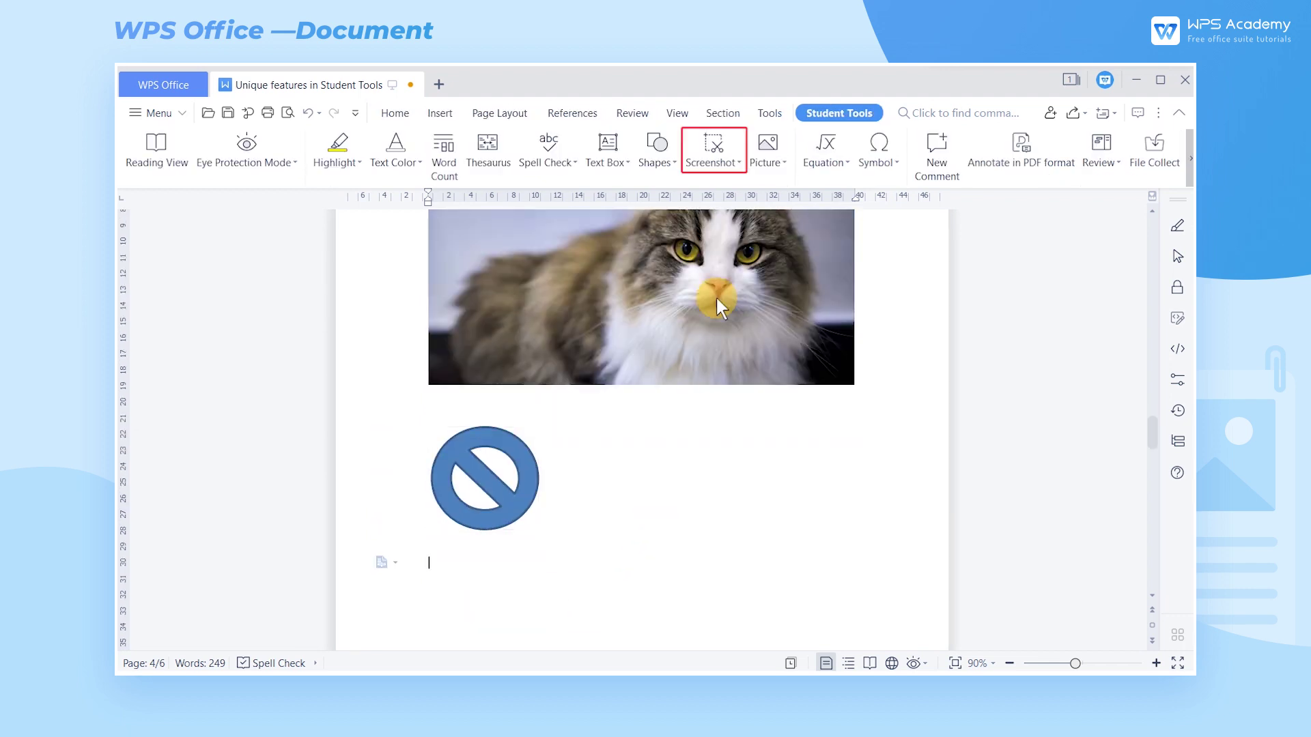
Capture the area around the prohibition sign and insert it below the shape
click(706, 153)
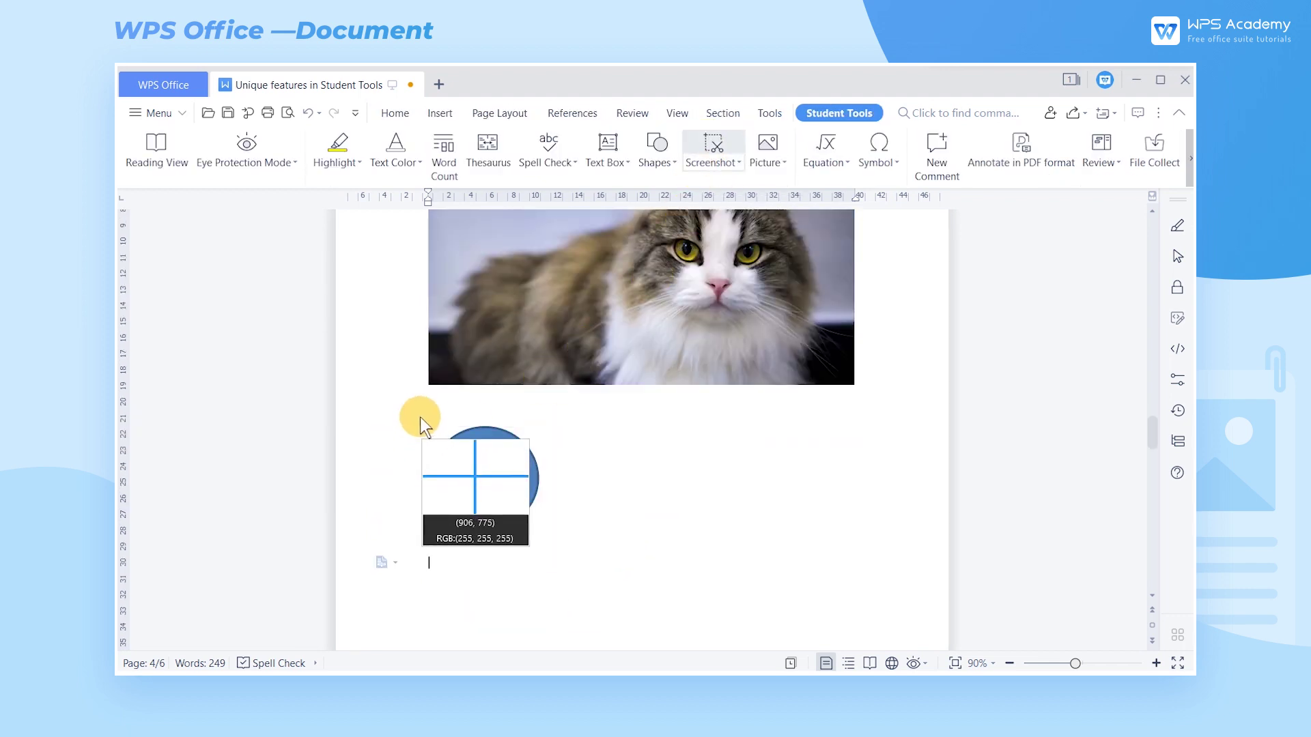
drag(414, 405, 602, 572)
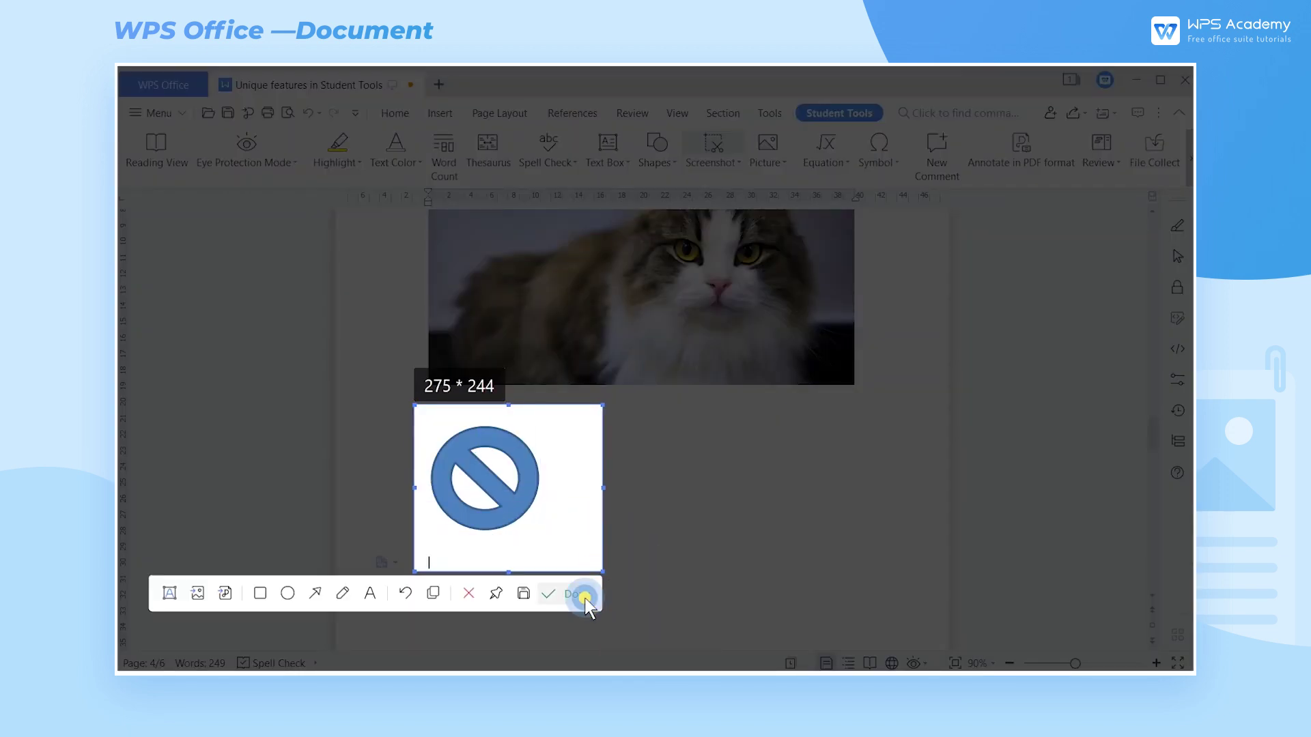
click(584, 596)
click(534, 546)
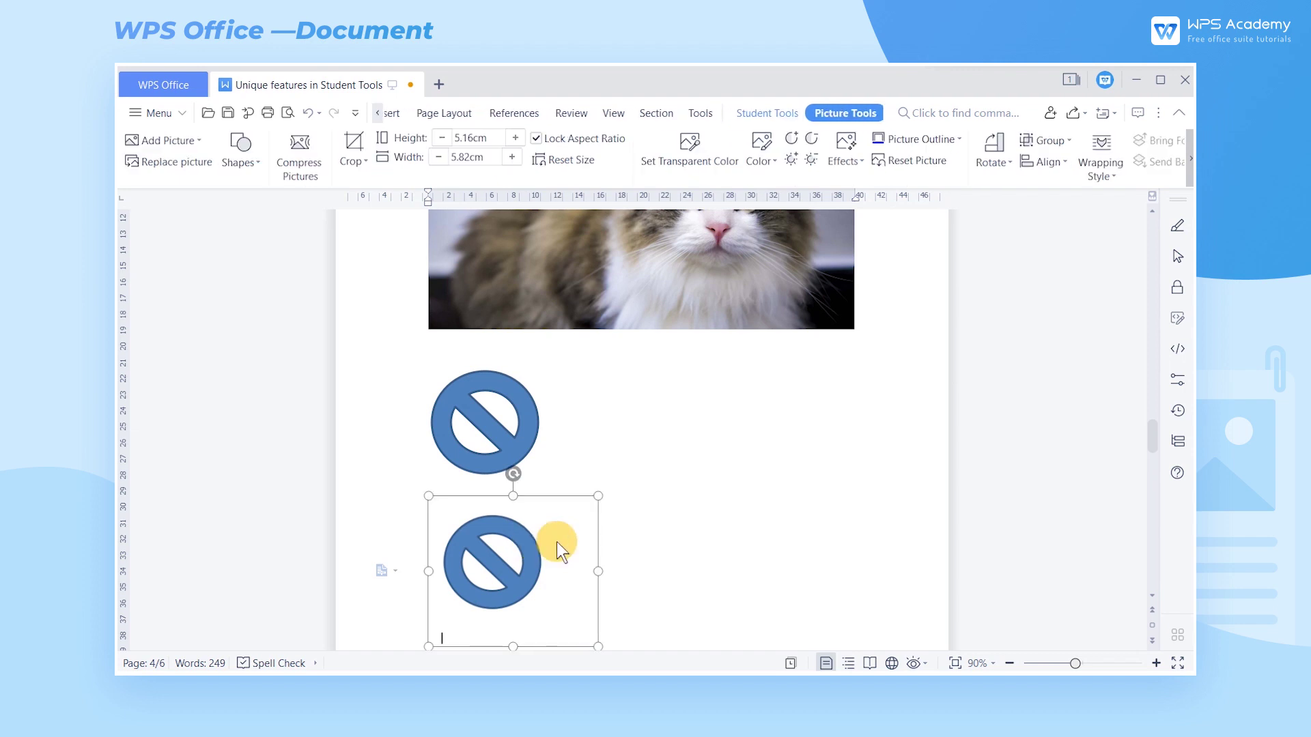
click(686, 530)
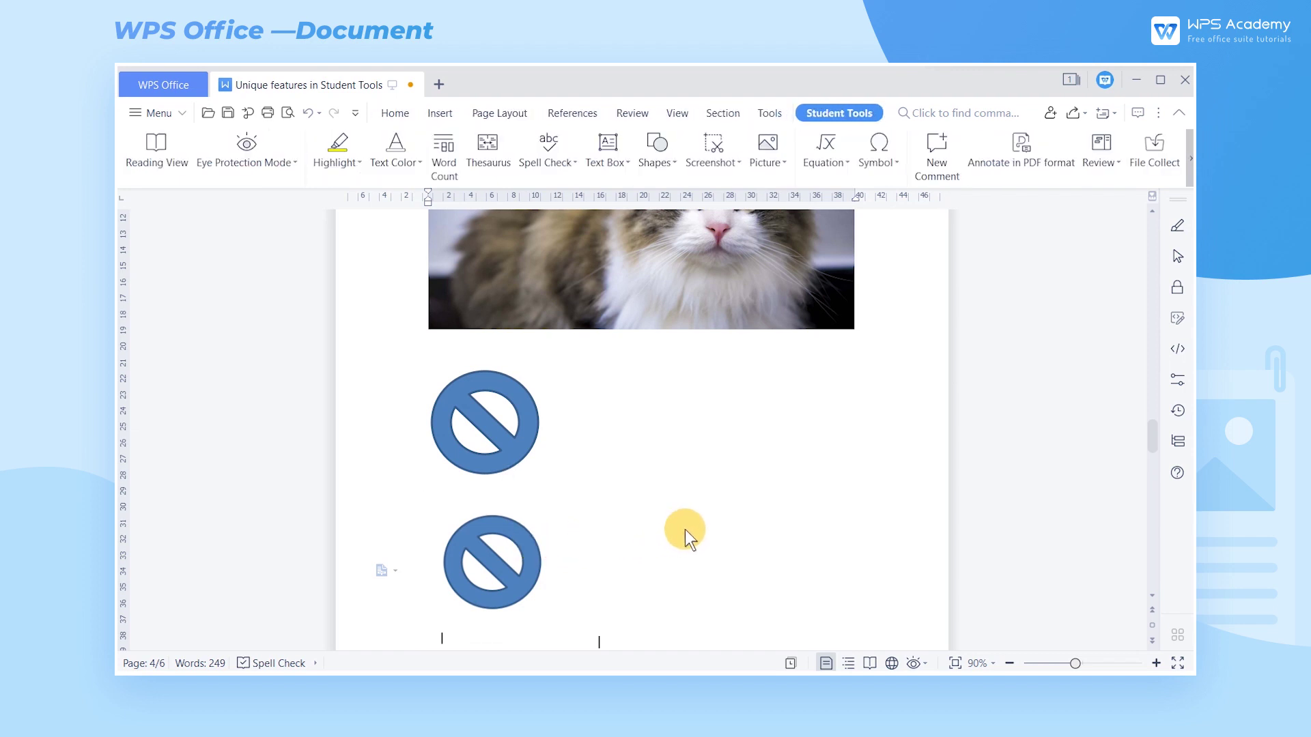
scroll(685, 530, down, 3)
scroll(686, 529, down, 5)
scroll(685, 530, down, 4)
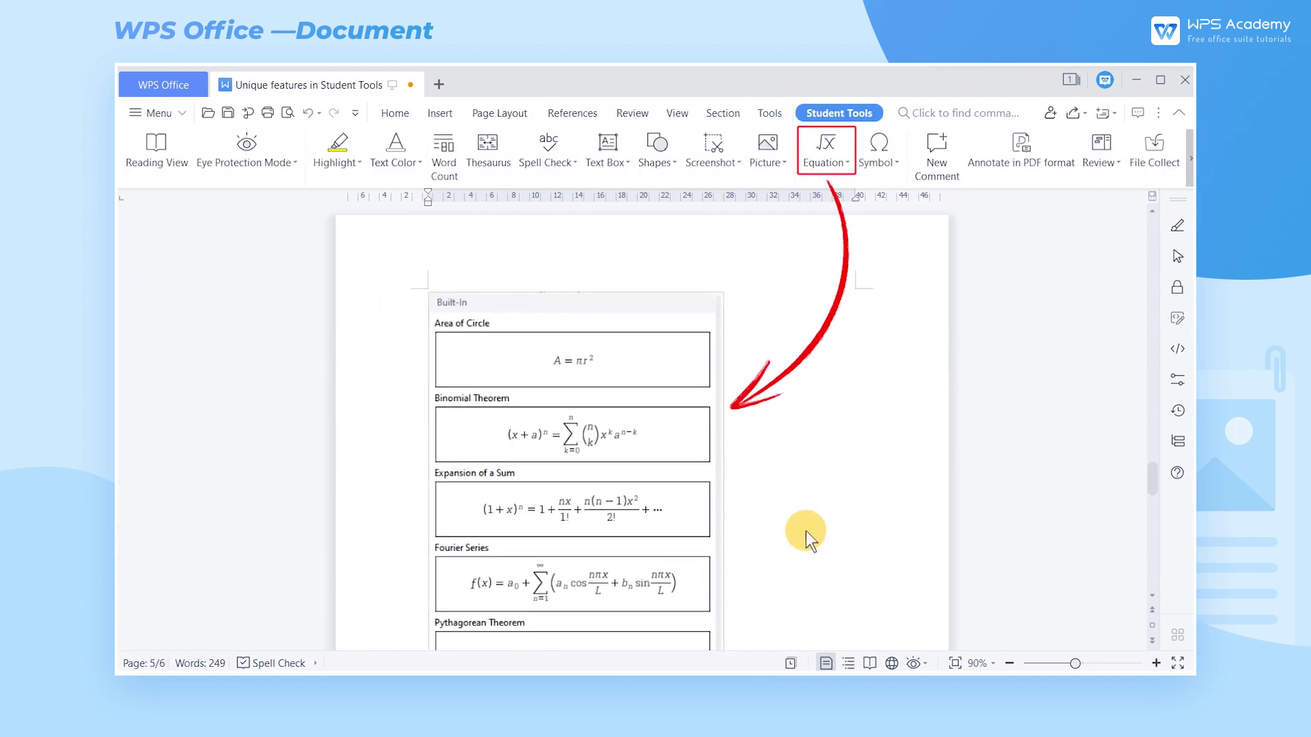
scroll(807, 531, down, 2)
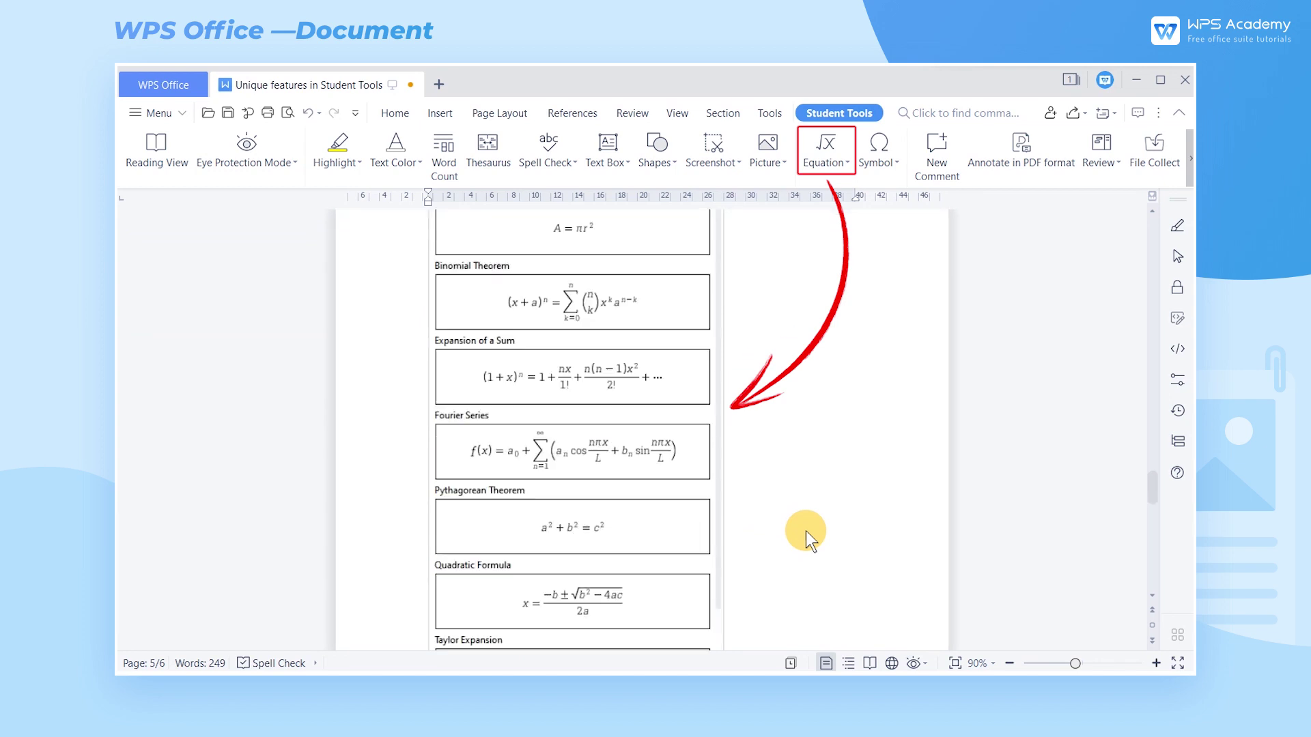
scroll(806, 532, down, 2)
scroll(806, 531, down, 2)
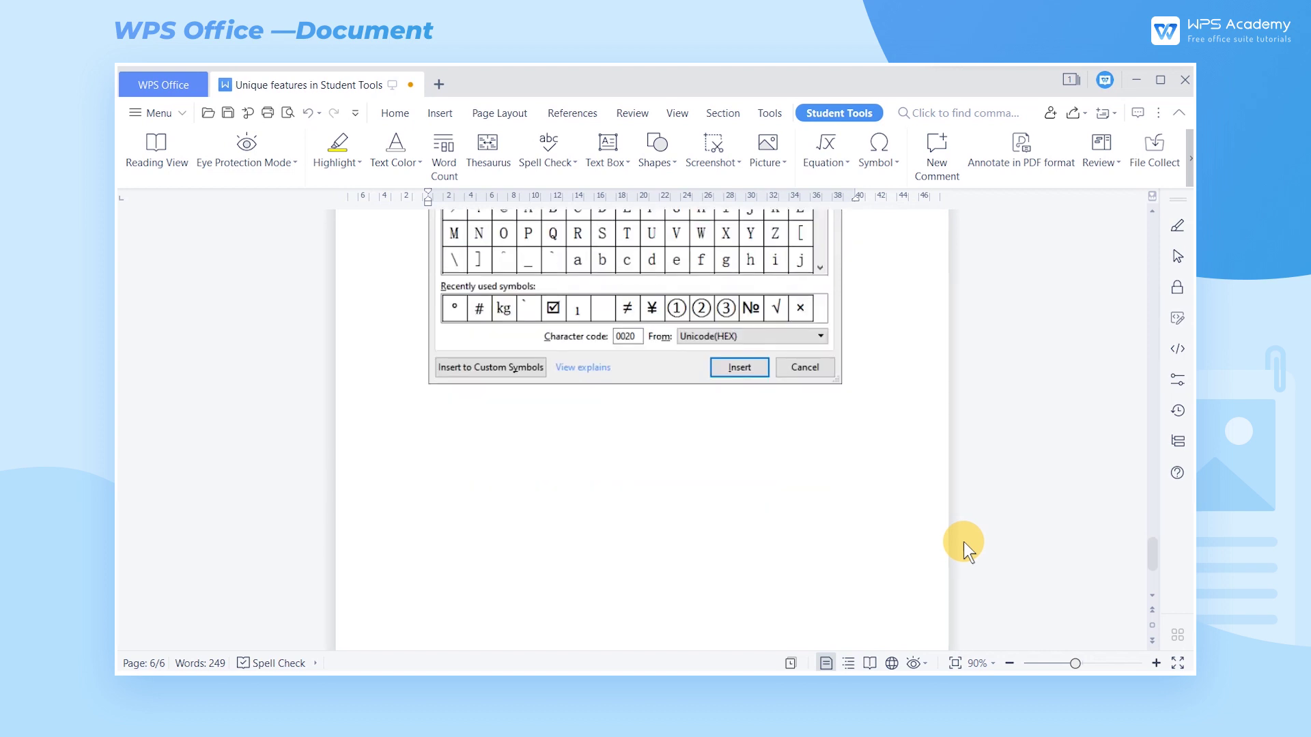
Place the cursor on the empty line below the Symbol dialog image on page 6
click(436, 436)
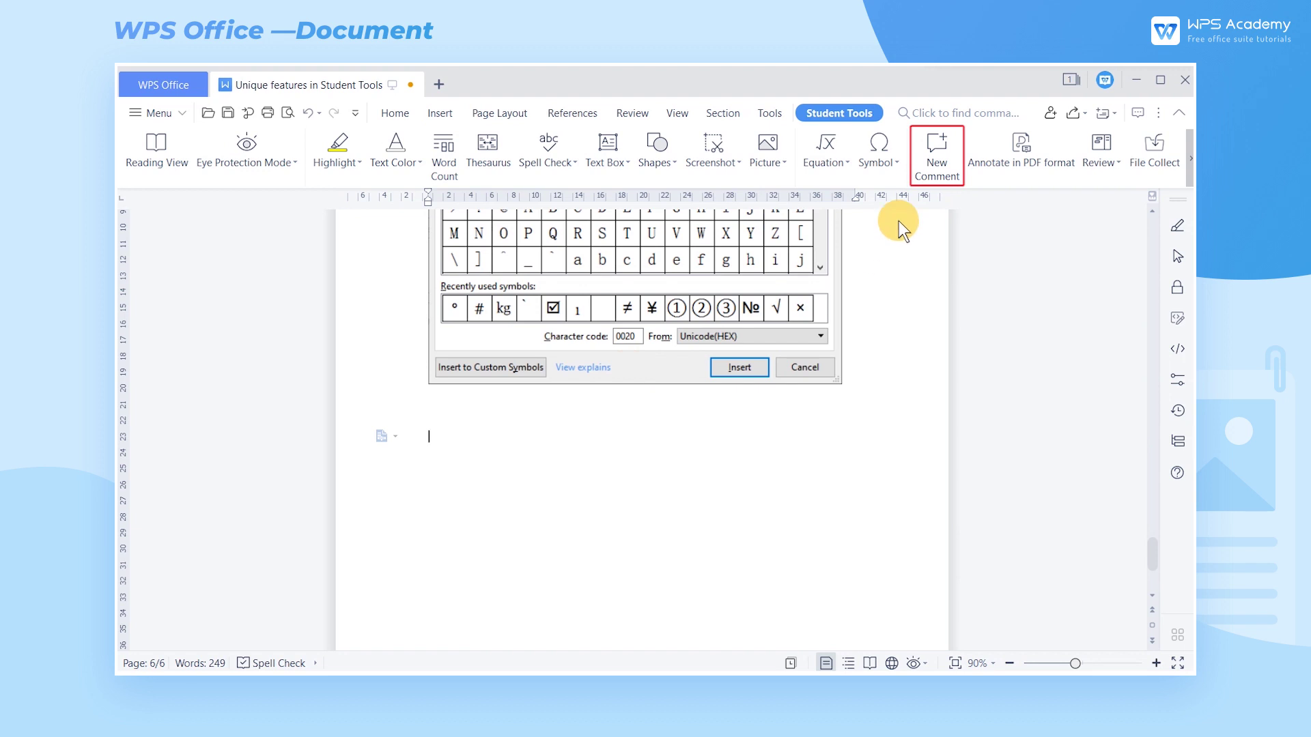
Add a comment balloon reading '123123' on that blank line
click(935, 154)
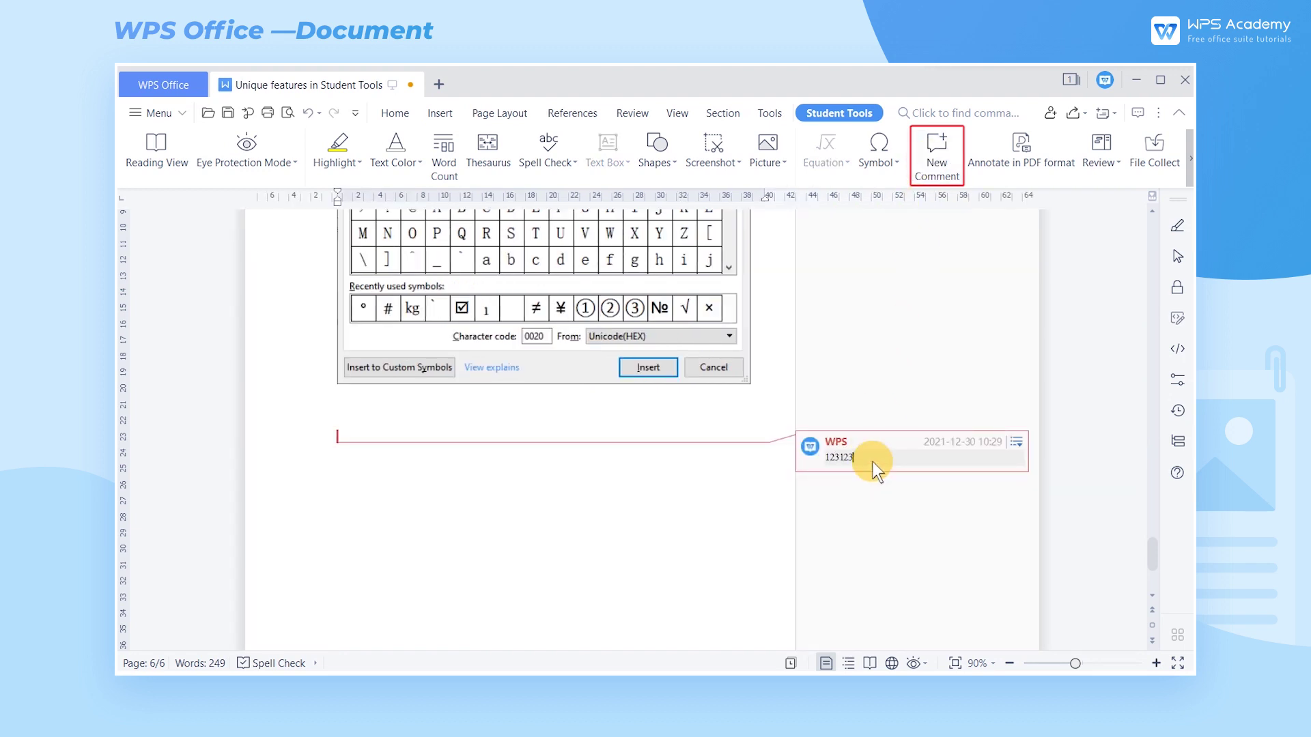
click(917, 520)
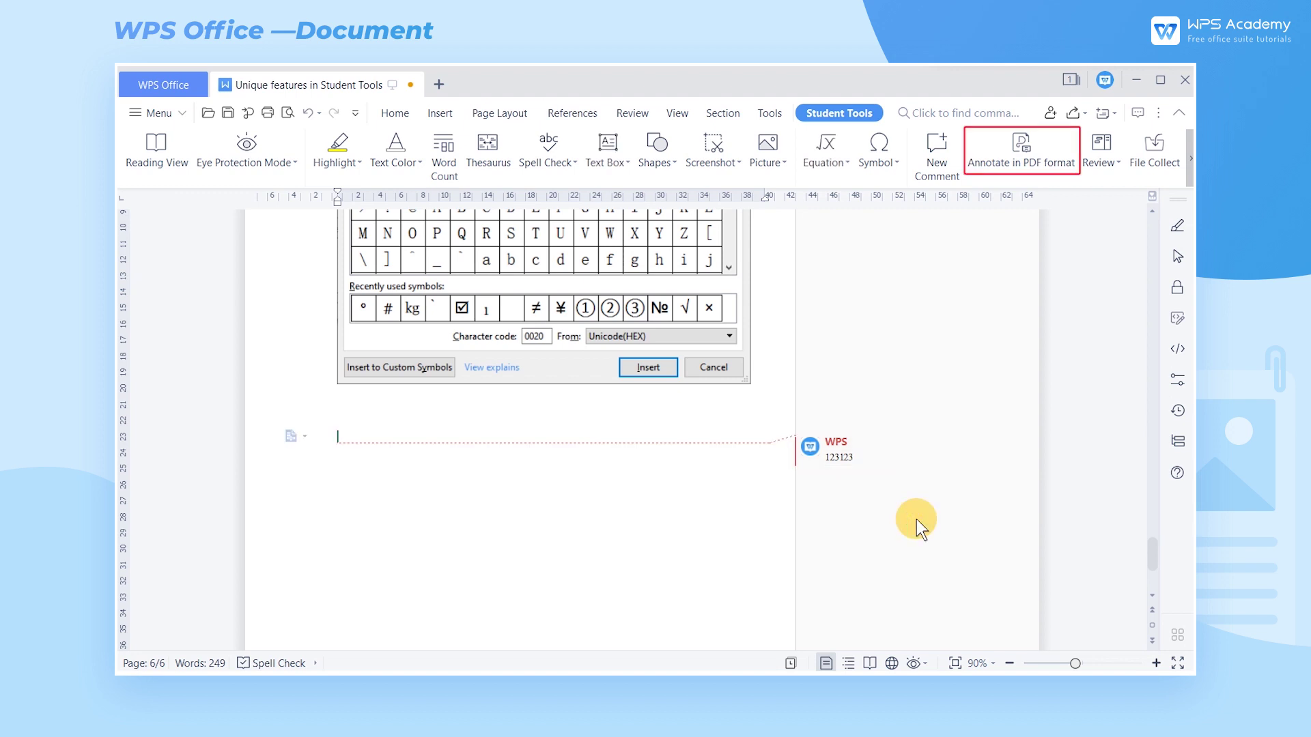